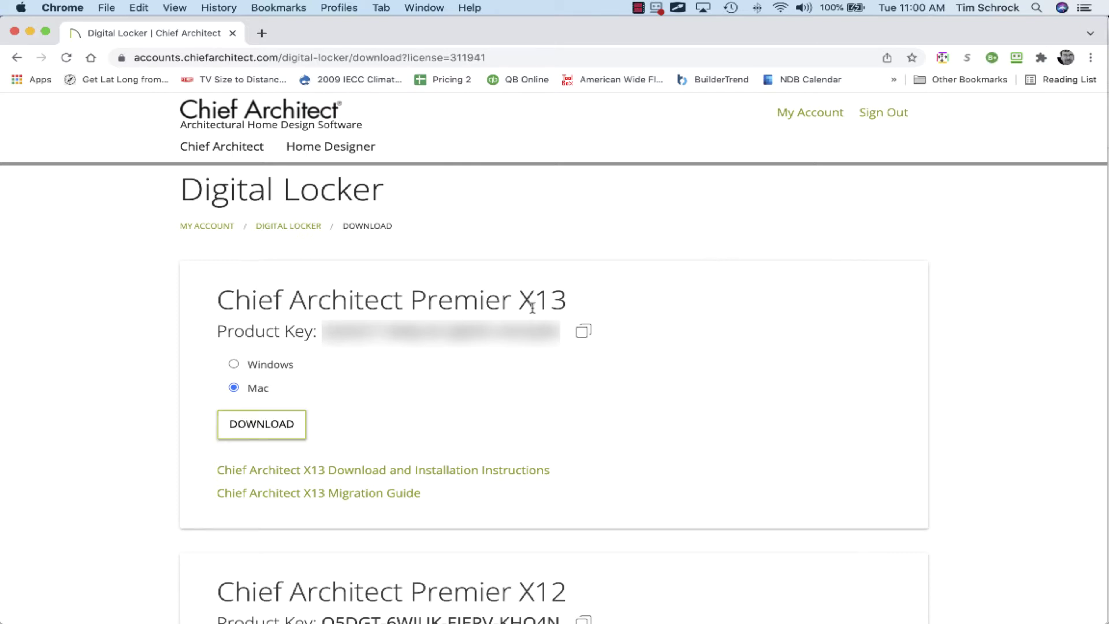
# Step: Download the Premier X13 Mac installer and open the Chief_Architect_Premier-23.3.0.81-OSX disk image
pyautogui.click(262, 425)
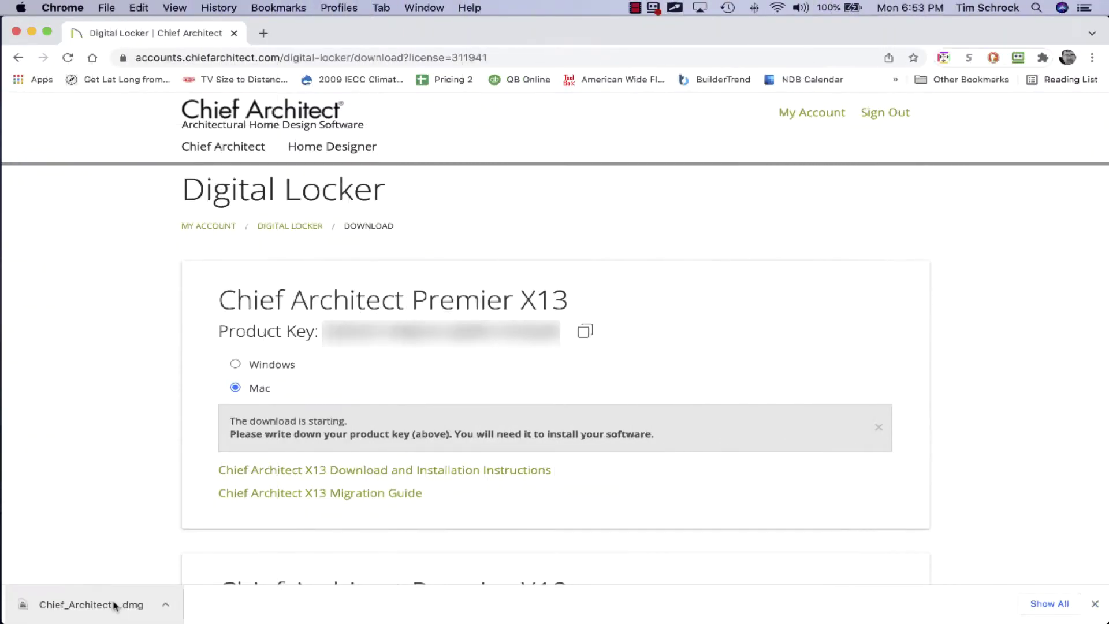
pyautogui.click(115, 604)
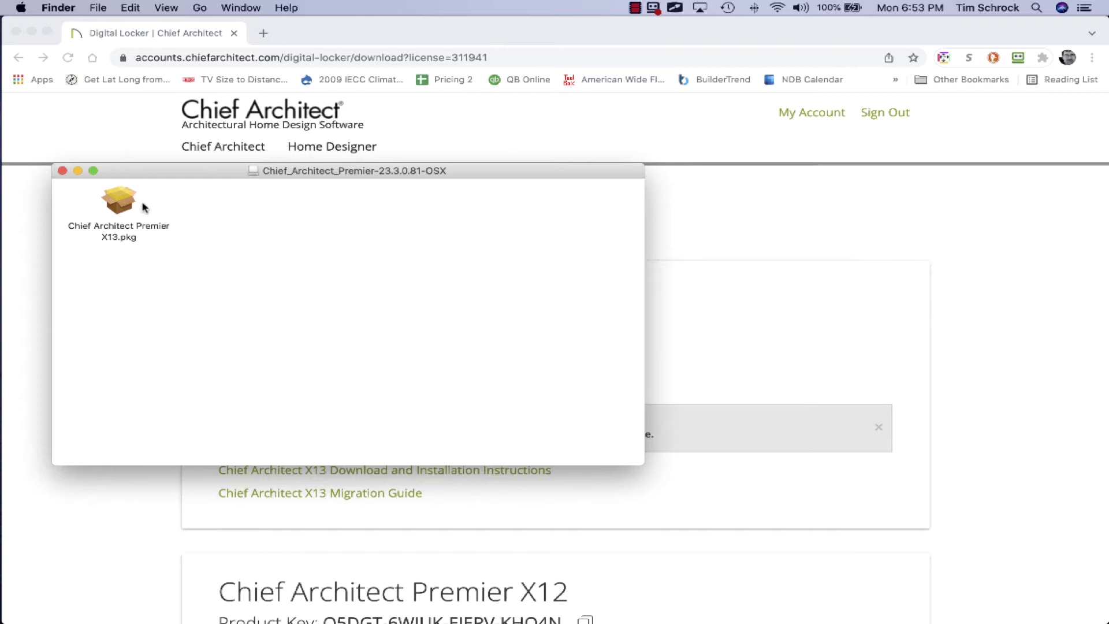
# Step: Launch the Chief Architect Premier X13.pkg installer from the mounted disk image window
pyautogui.doubleClick(123, 207)
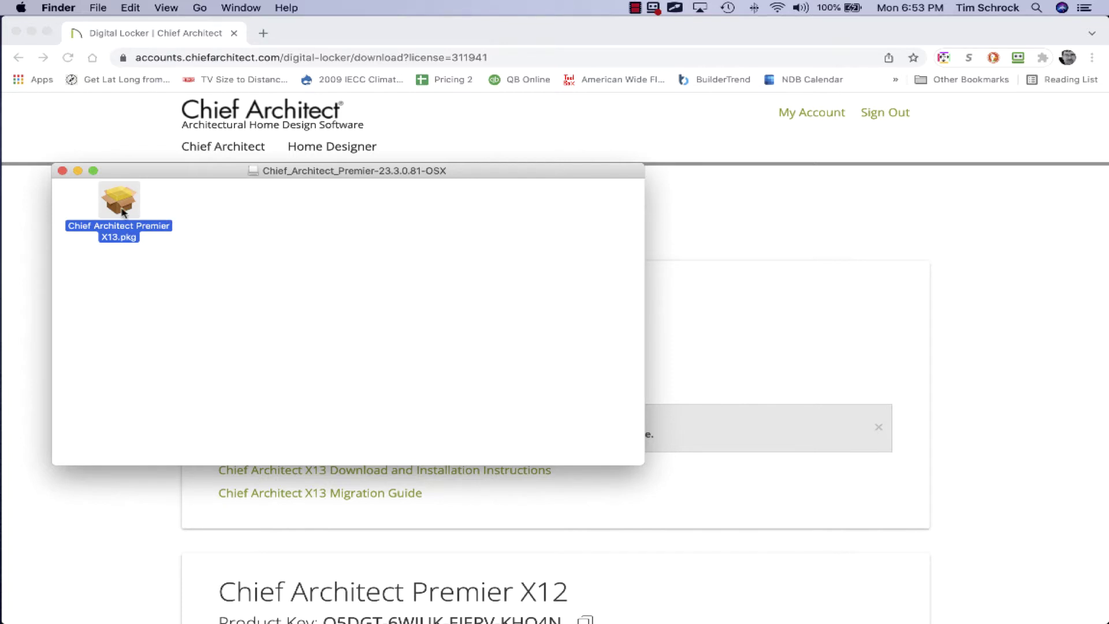
pyautogui.click(237, 237)
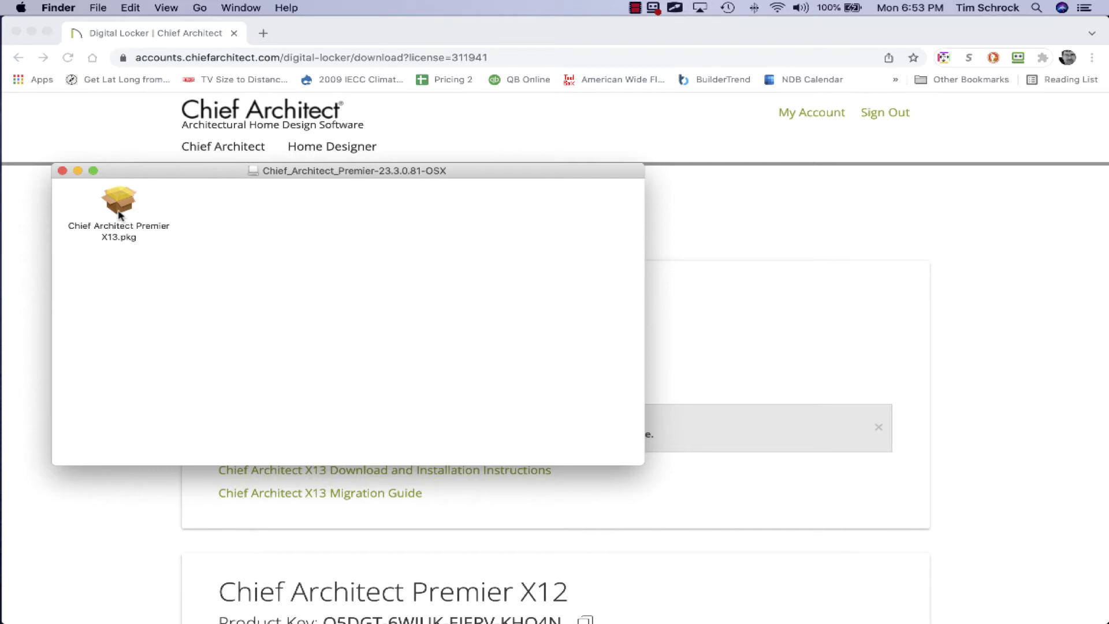
pyautogui.moveTo(386, 618)
pyautogui.click(115, 200)
# Step: Install Premier X13, accepting the license and entering the admin password, then trash the package
pyautogui.doubleClick(116, 201)
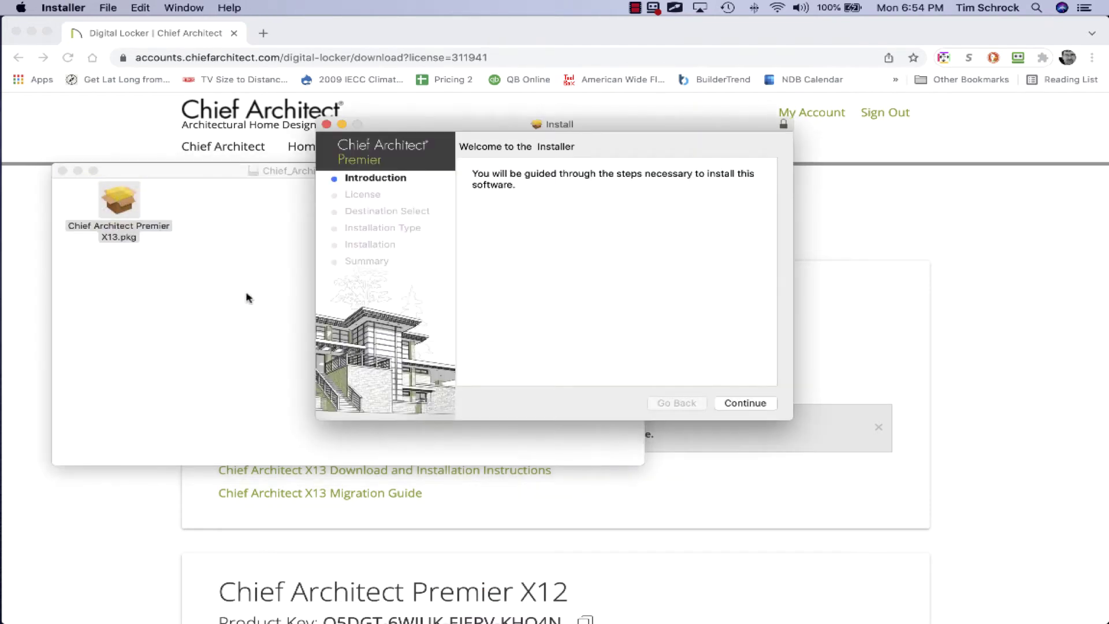
pyautogui.click(745, 404)
pyautogui.click(745, 405)
pyautogui.click(708, 235)
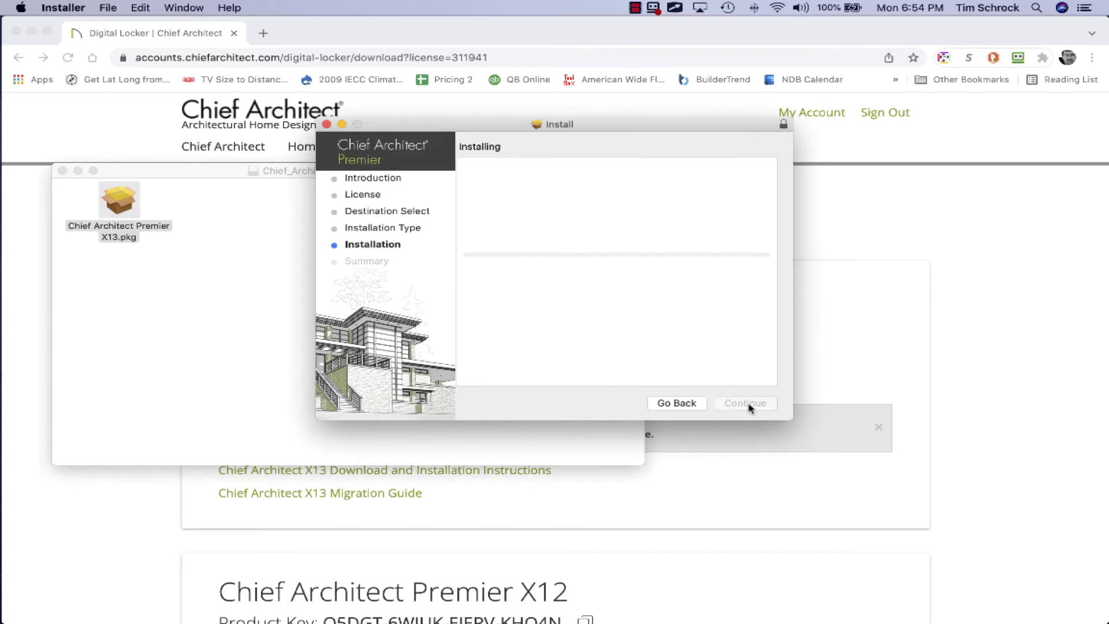
pyautogui.write('••••••')
pyautogui.click(646, 267)
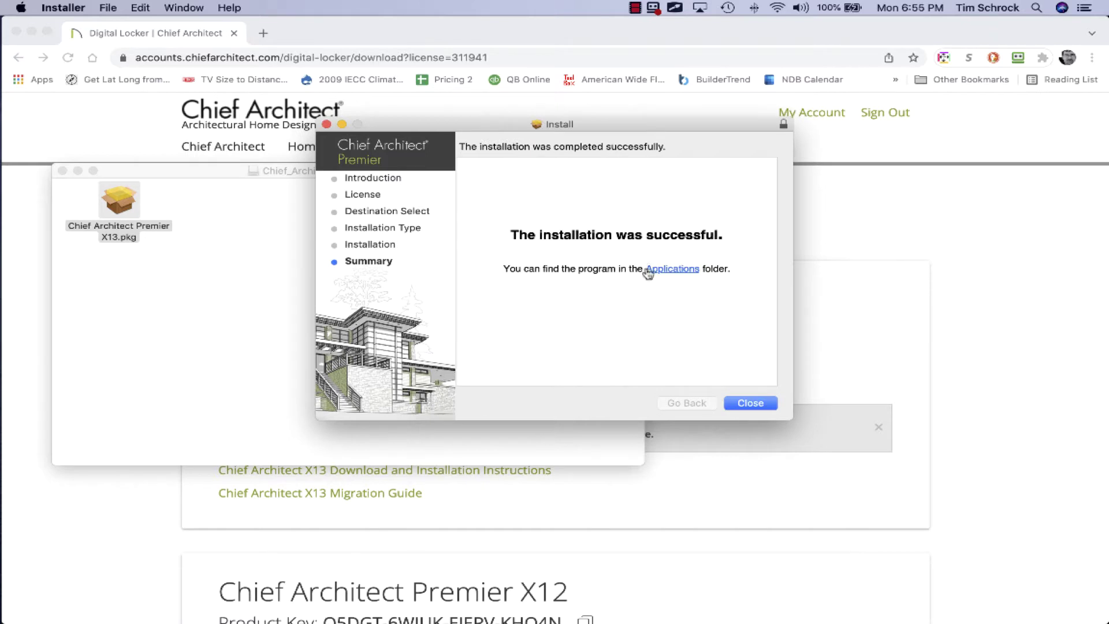
pyautogui.click(748, 404)
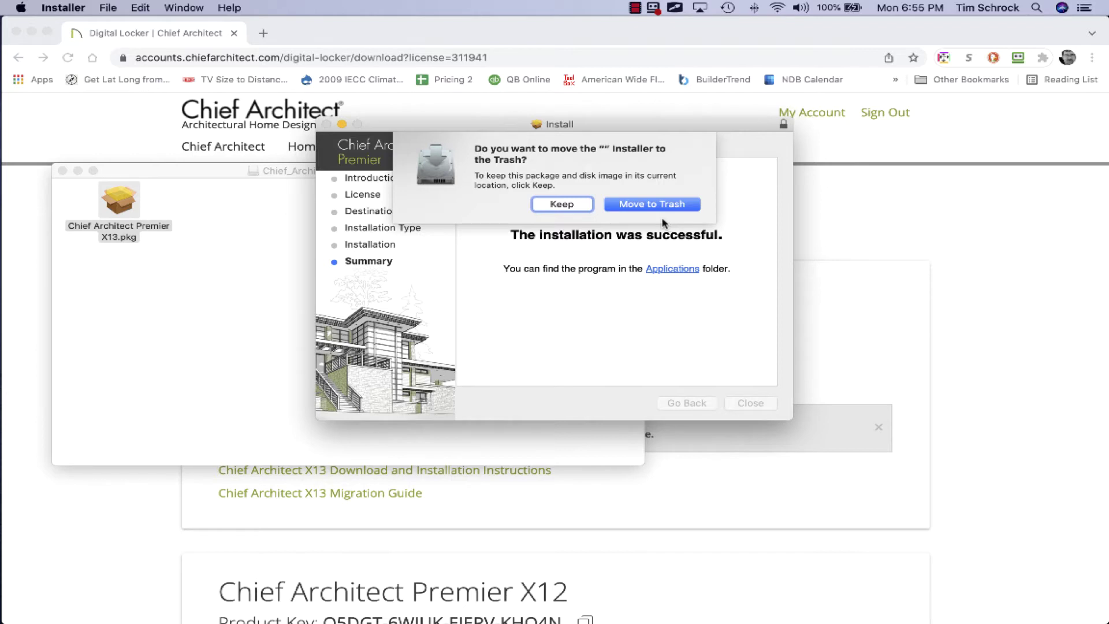
pyautogui.click(645, 205)
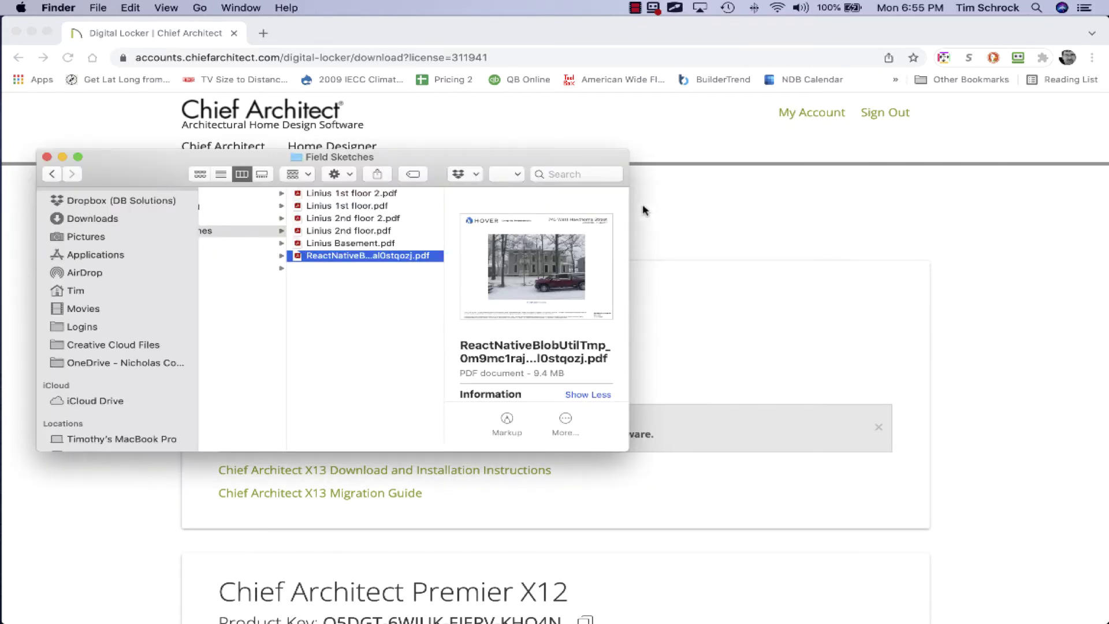
# Step: Find Chief Architect Premier X13 in Launchpad by searching 'x1' and launch it
pyautogui.click(700, 219)
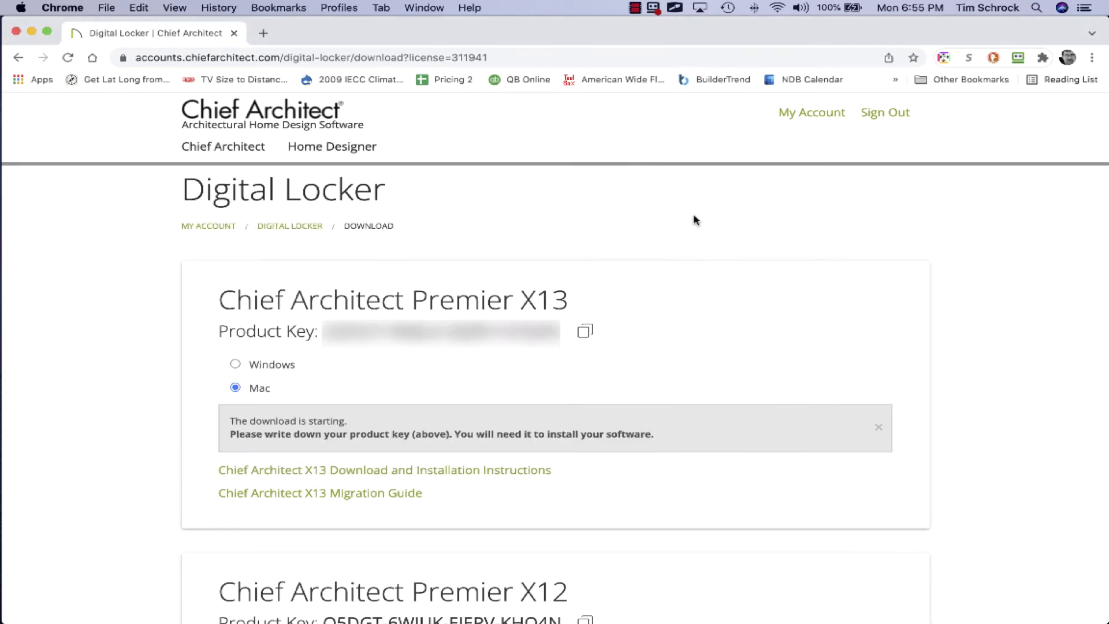
pyautogui.moveTo(210, 606)
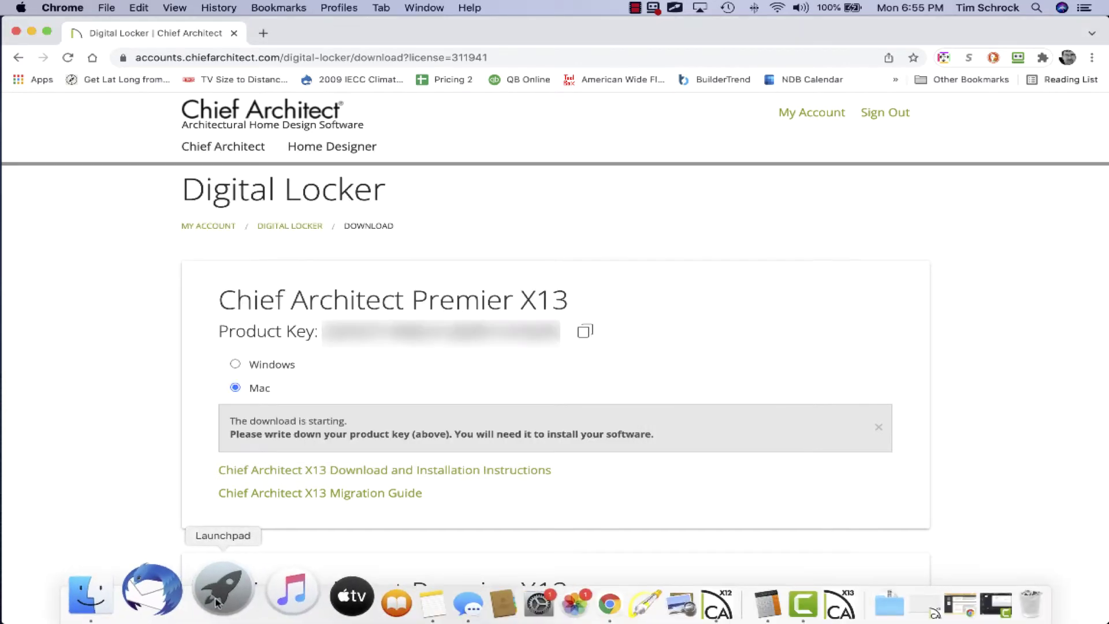
pyautogui.click(215, 602)
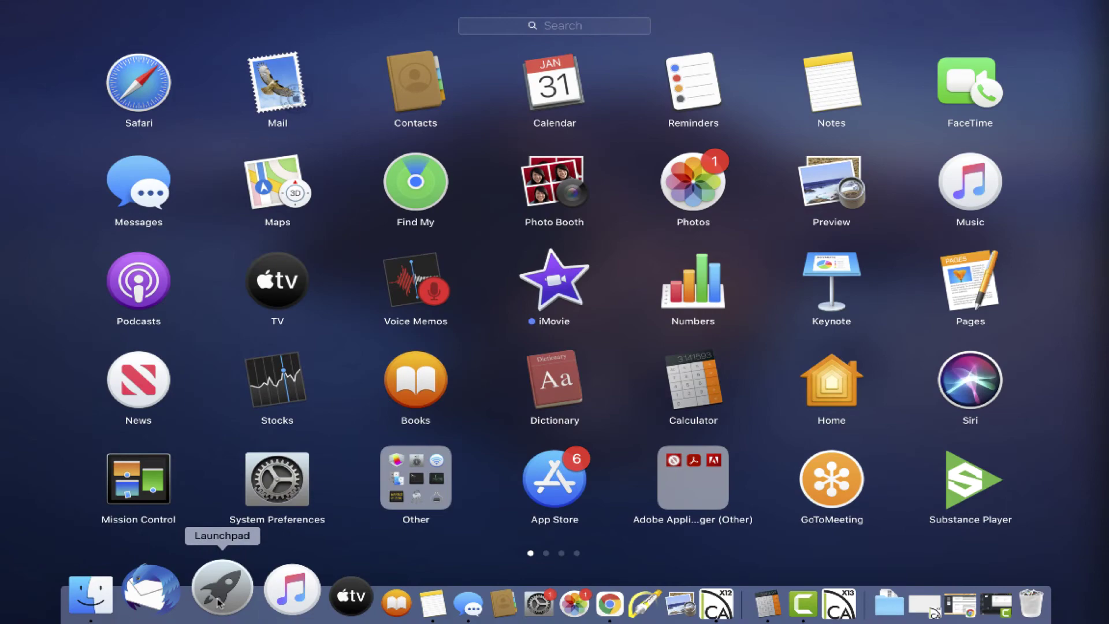
pyautogui.hscroll(3, 618, 481)
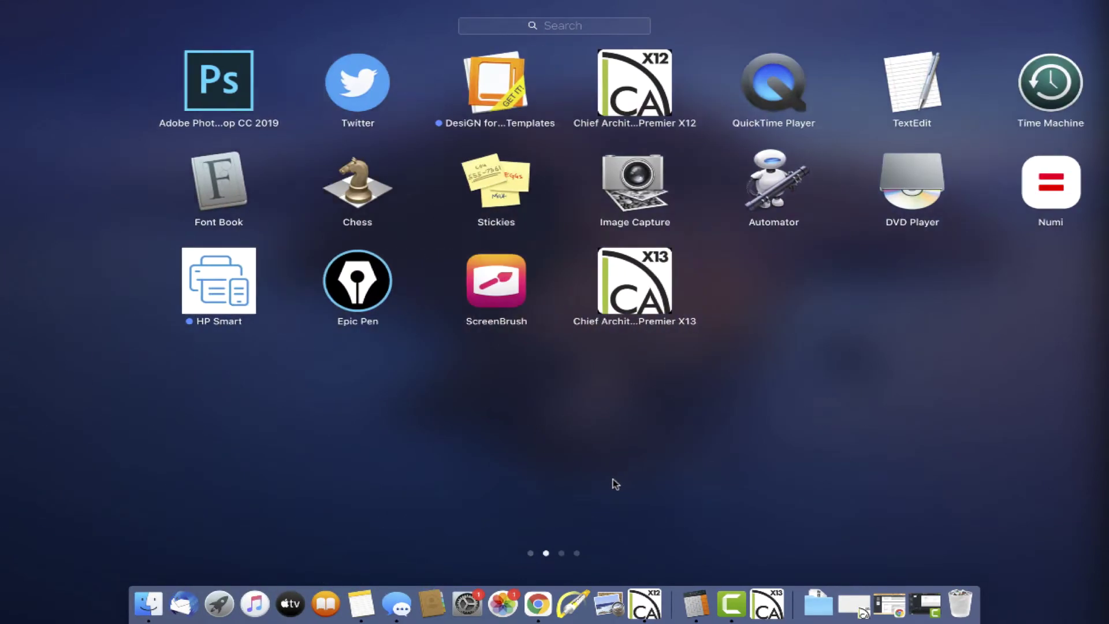
pyautogui.hscroll(3, 613, 483)
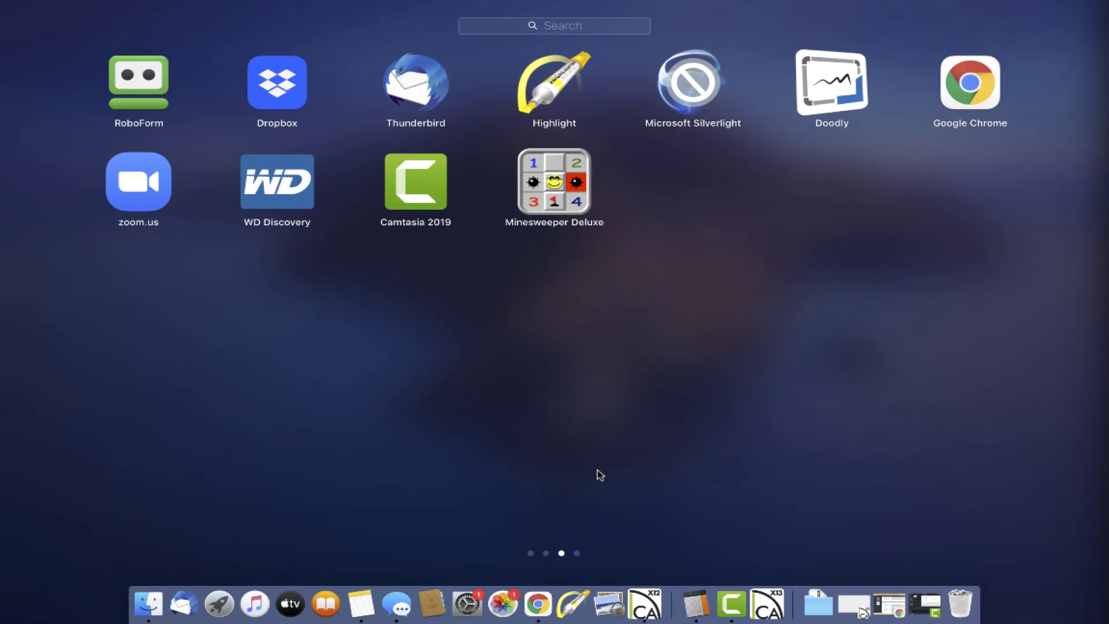
pyautogui.write('x1')
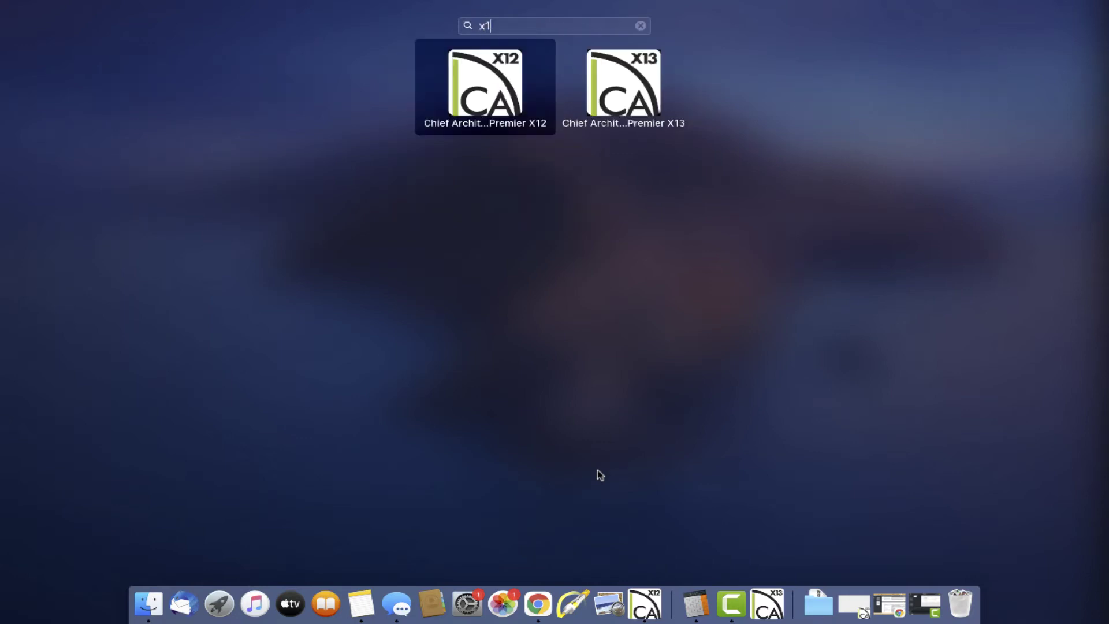
pyautogui.write('2')
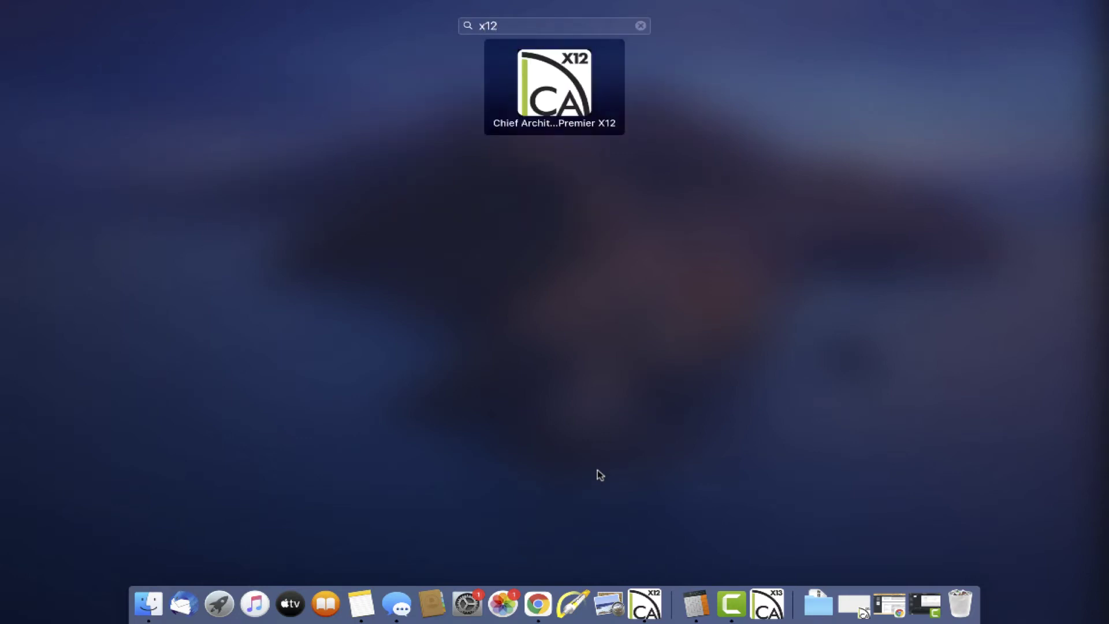
pyautogui.press('BackSpace')
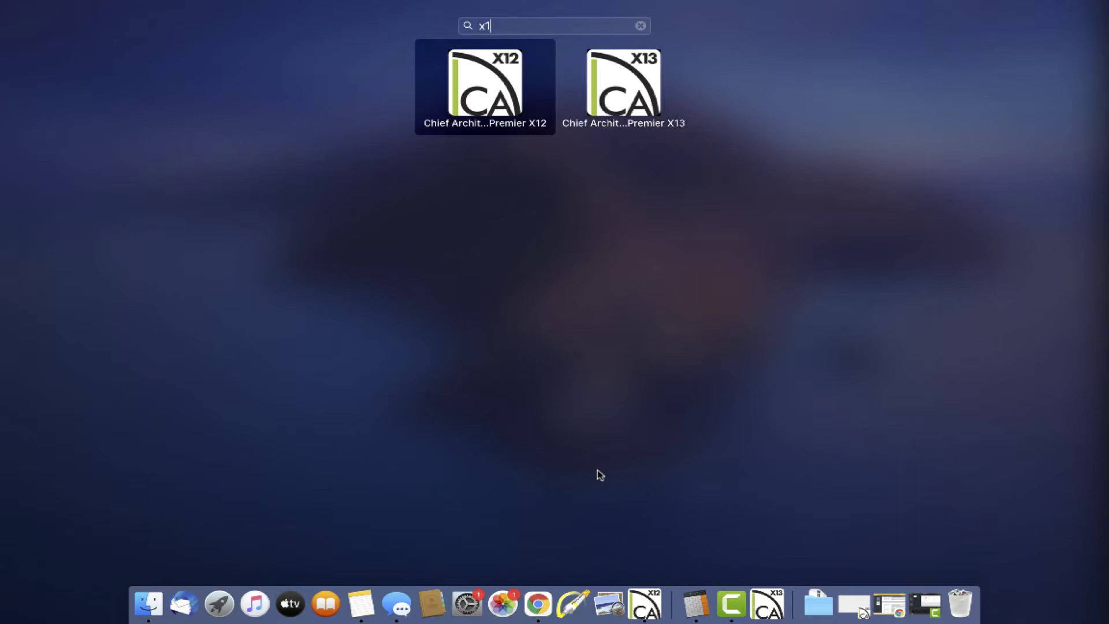
pyautogui.click(609, 100)
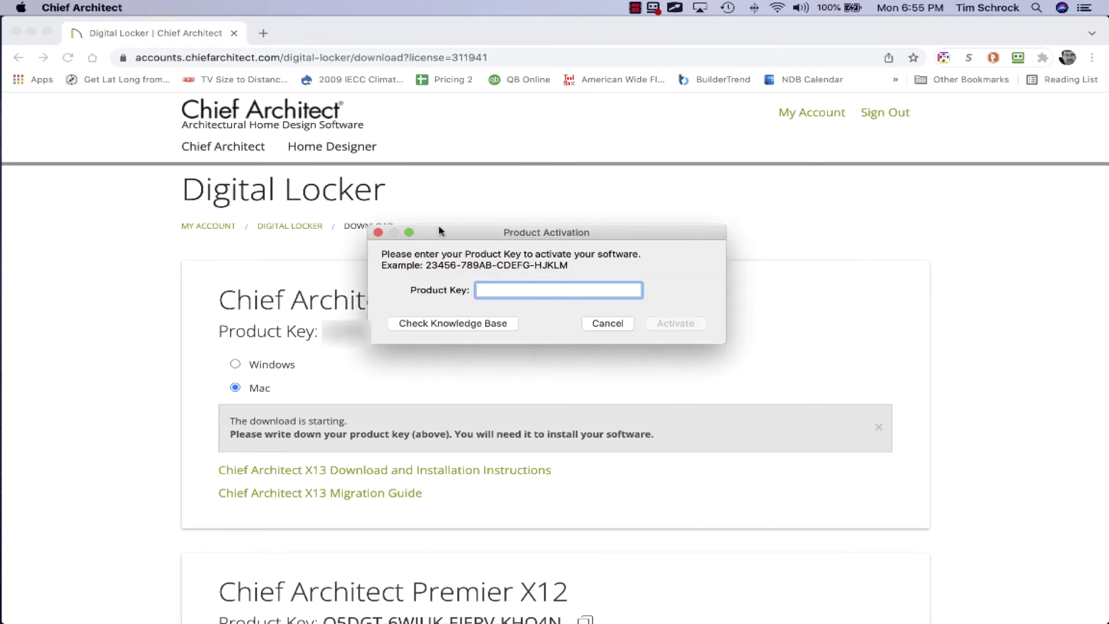
# Step: Paste the Digital Locker product key into Product Activation, activate, and decline file associations
pyautogui.click(163, 332)
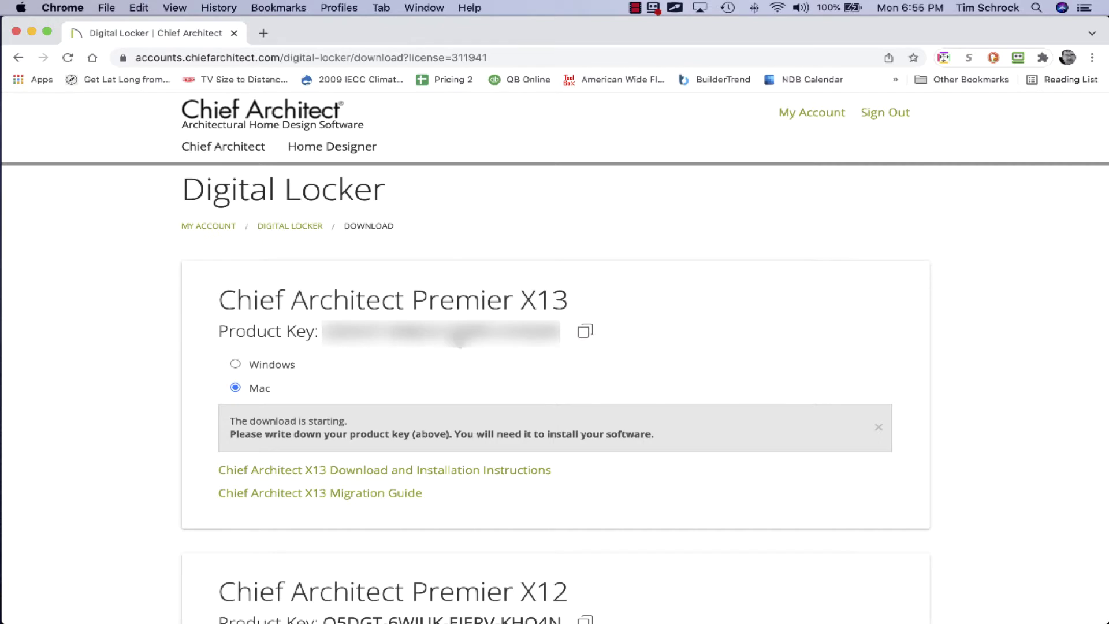
pyautogui.click(587, 332)
pyautogui.click(750, 600)
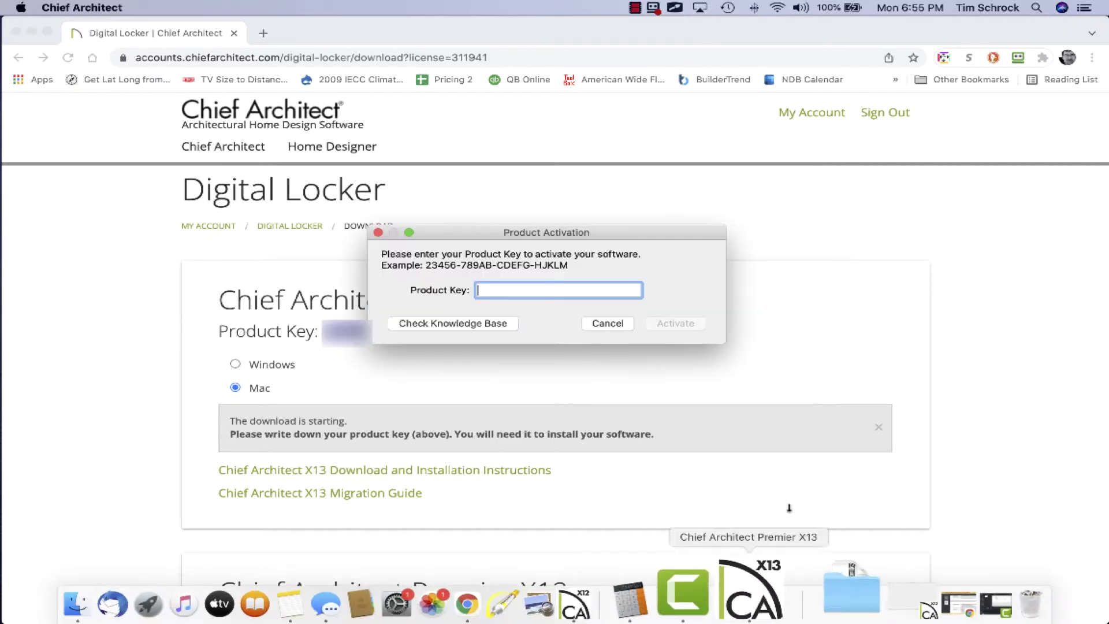
pyautogui.rightClick(589, 292)
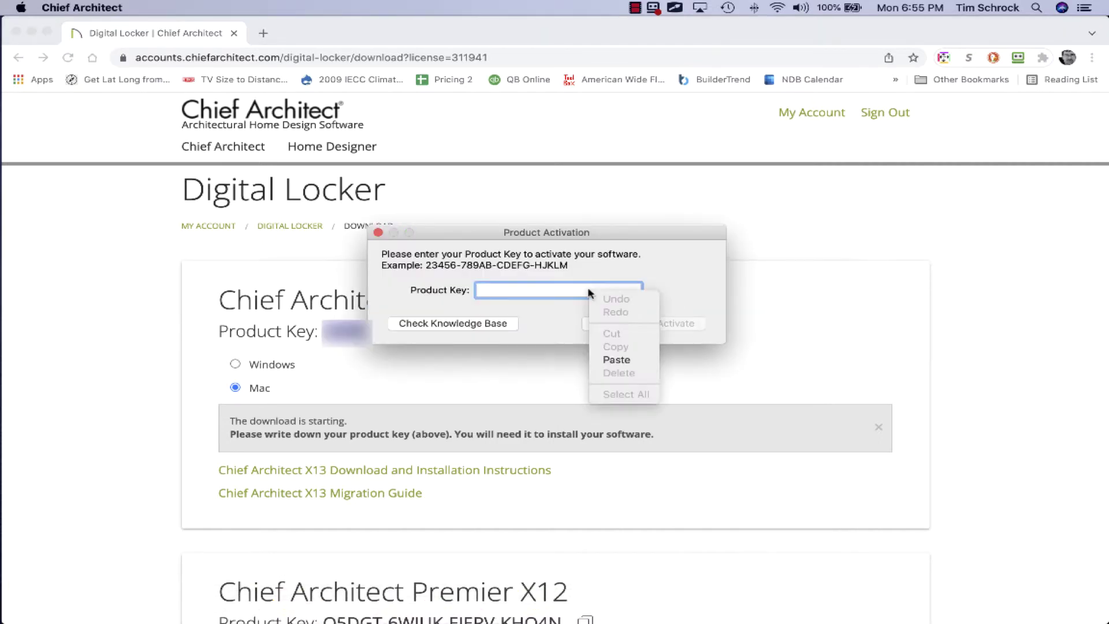
pyautogui.click(617, 359)
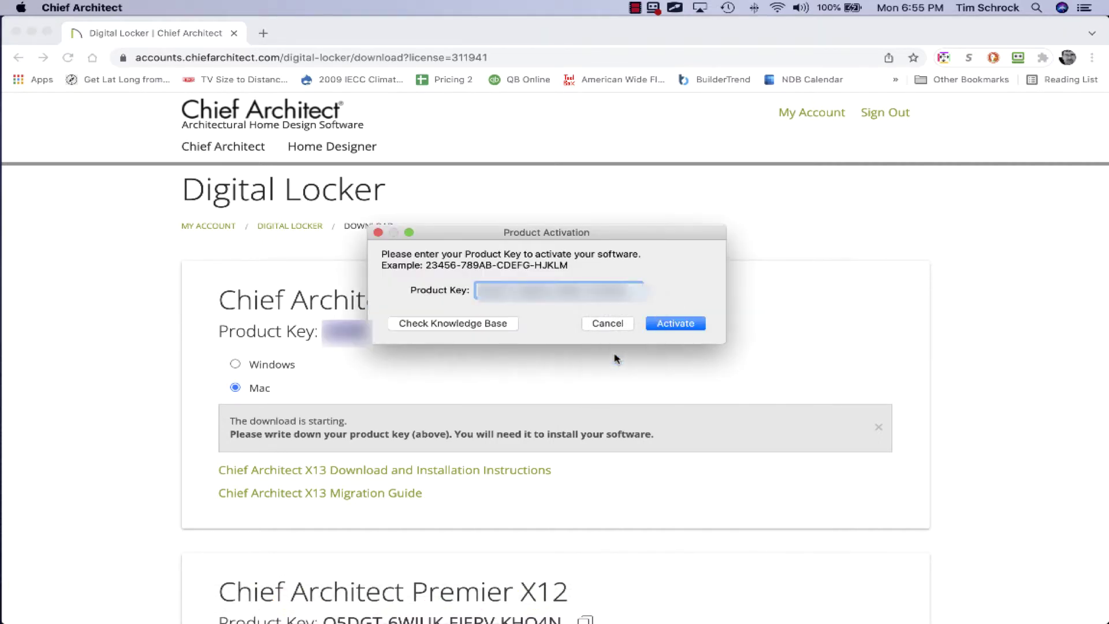
pyautogui.click(665, 325)
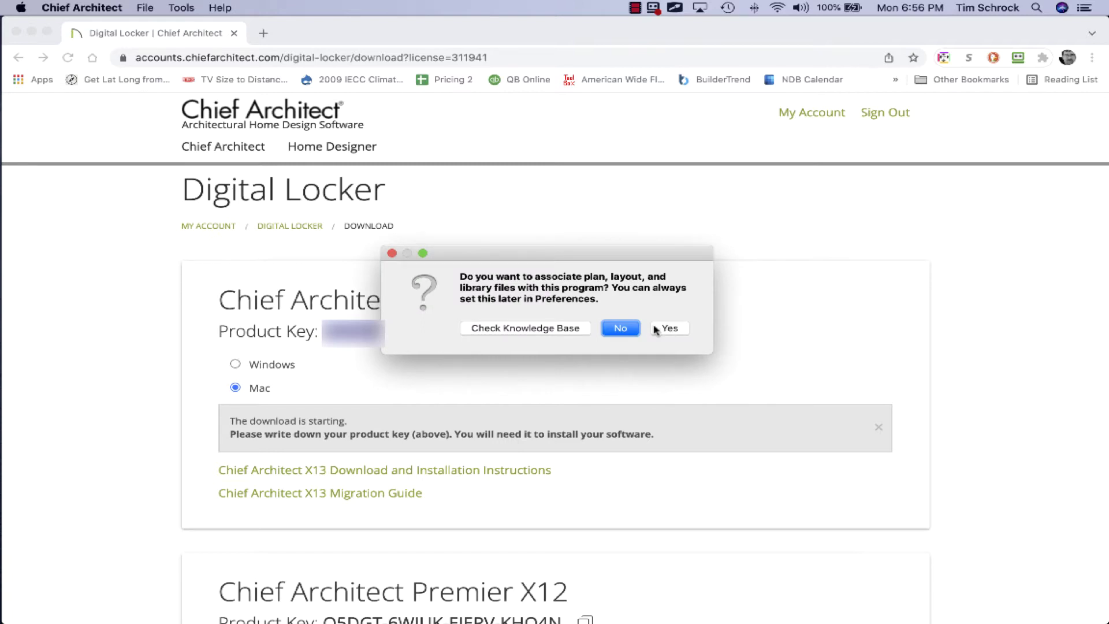
pyautogui.click(622, 329)
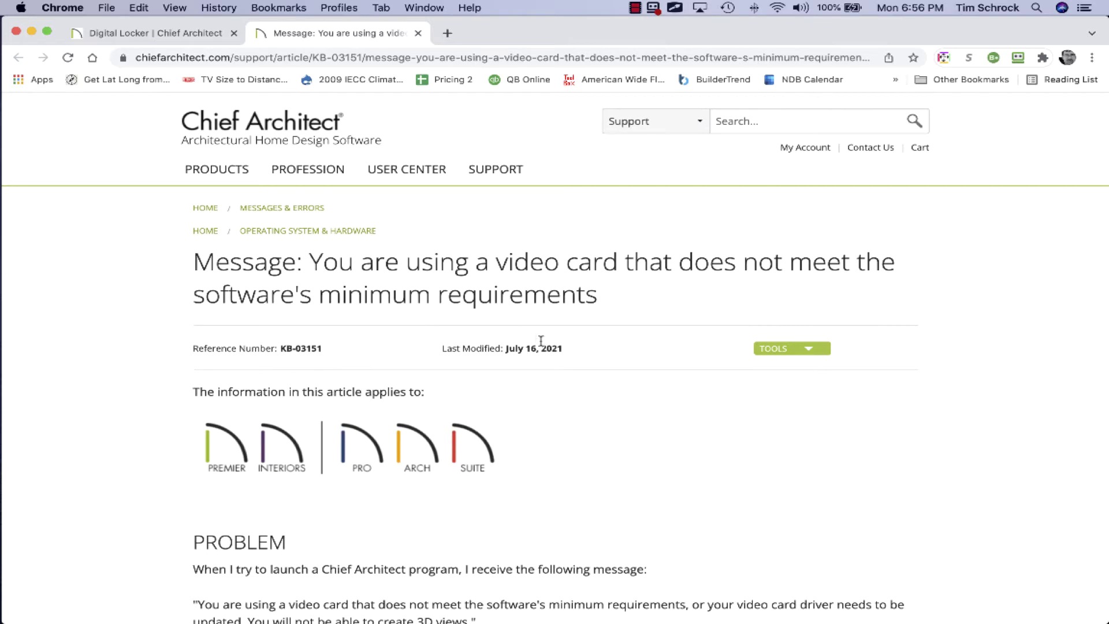
# Step: Scroll through KB-03151 to read its resolution requiring shader model 6.0 and DirectX 12
pyautogui.scroll(-5, 557, 404)
pyautogui.scroll(-6, 558, 404)
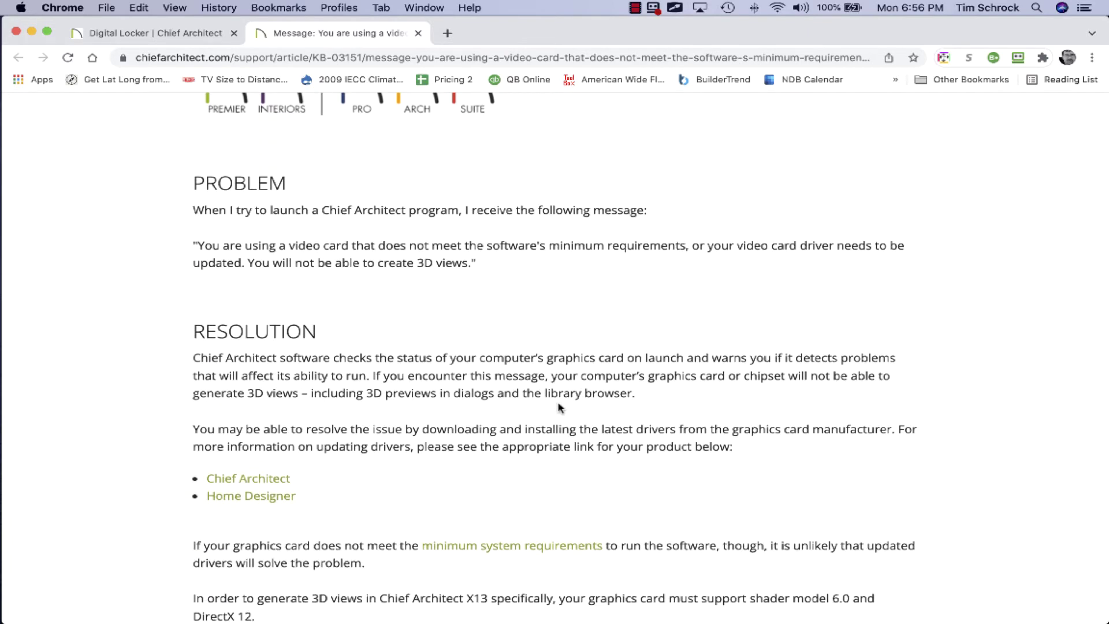
pyautogui.scroll(-7, 558, 407)
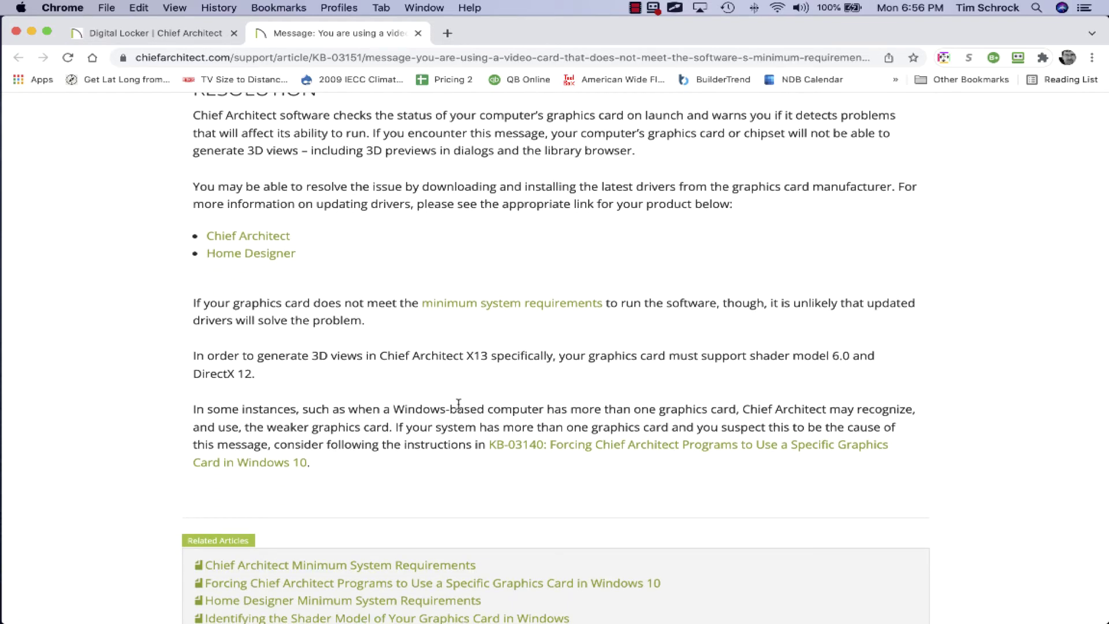
pyautogui.scroll(-3, 458, 403)
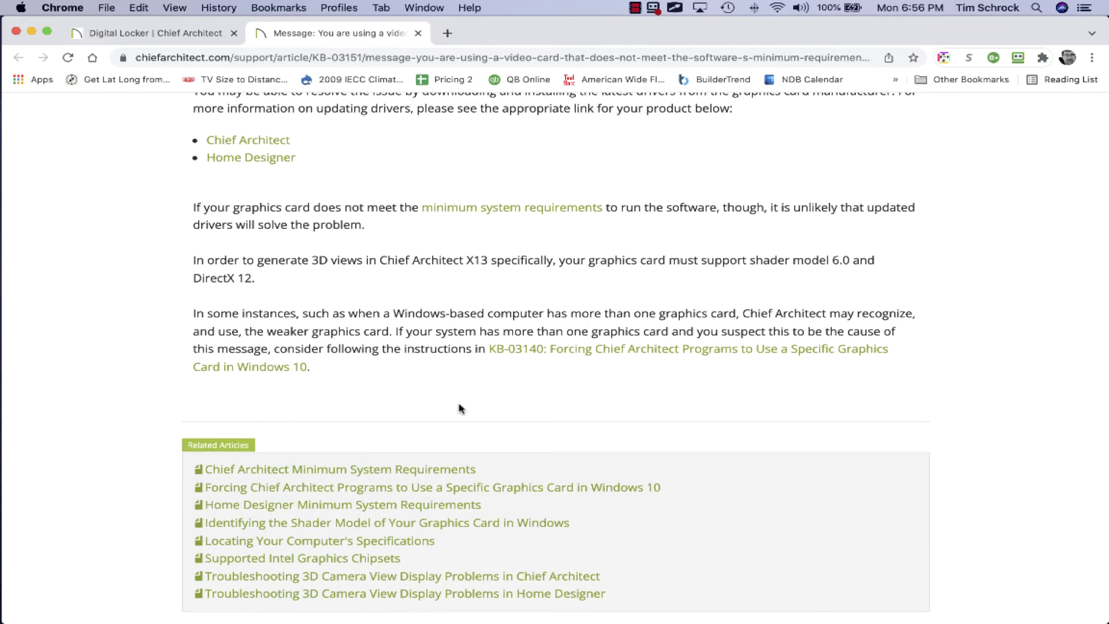
pyautogui.scroll(-8, 460, 409)
pyautogui.scroll(4, 461, 408)
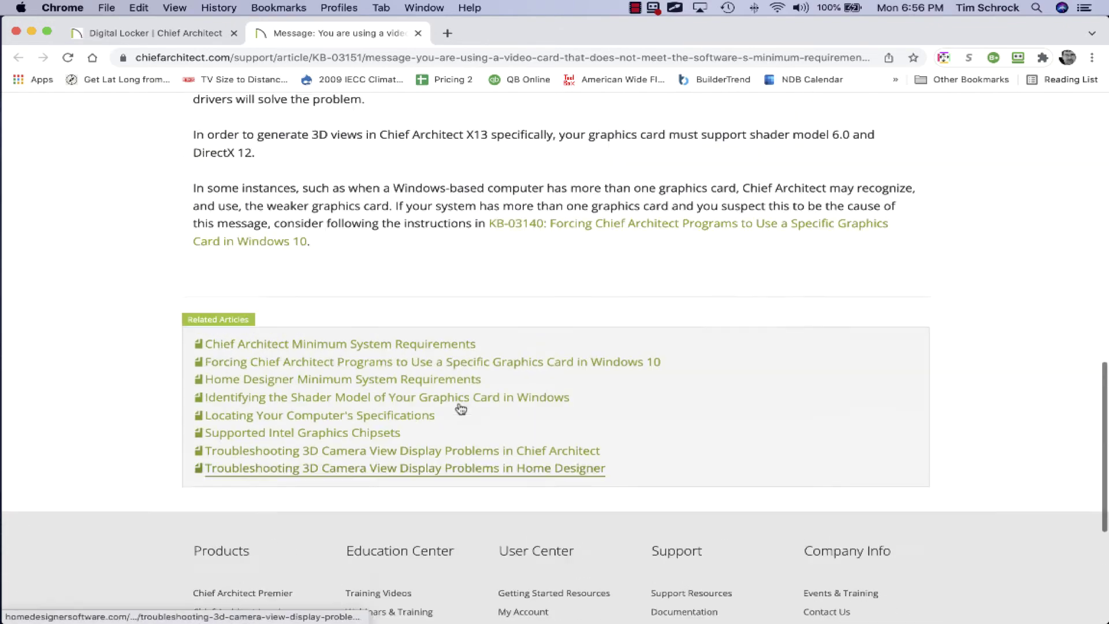
pyautogui.scroll(6, 460, 408)
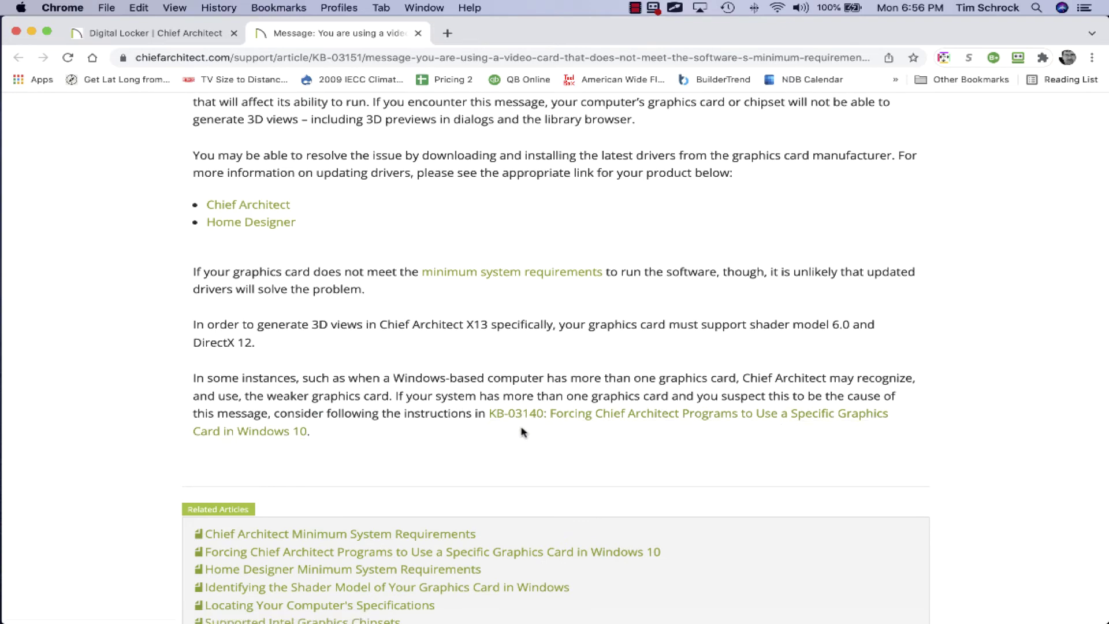
pyautogui.scroll(15, 521, 430)
# Step: Relaunch X13, dismiss the video-card warning, and migrate X12 content including Templates and Toolbars
pyautogui.moveTo(767, 611)
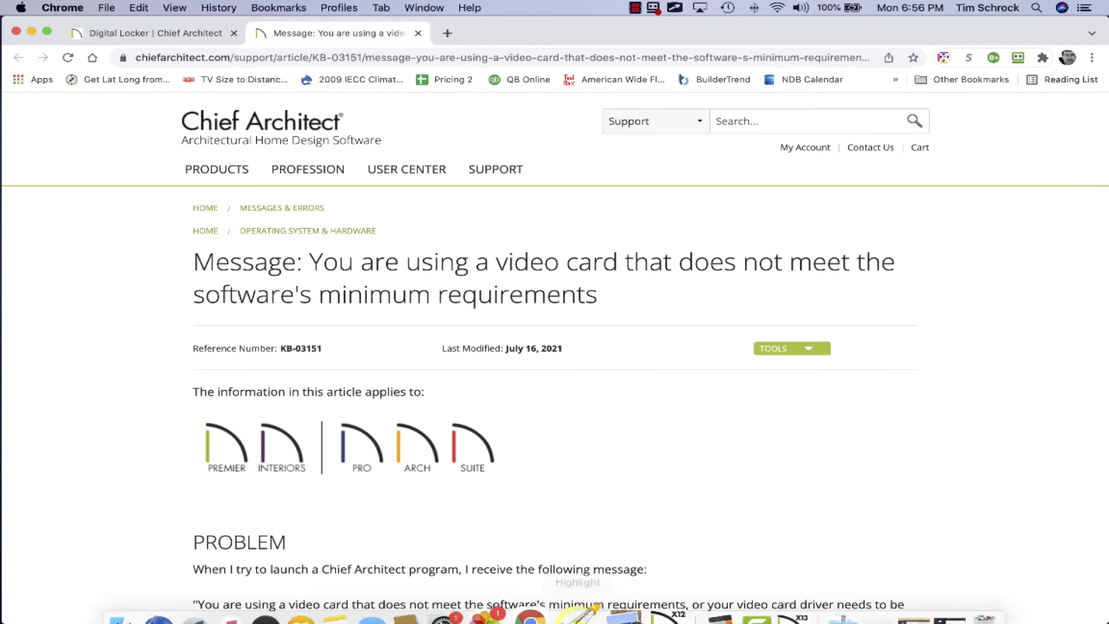
pyautogui.click(767, 611)
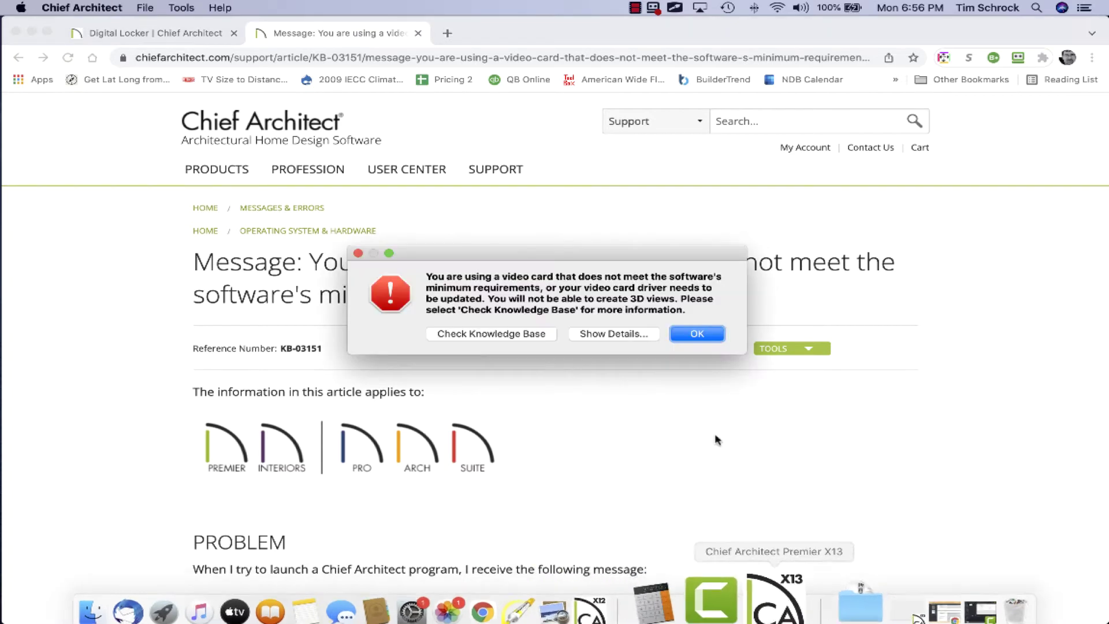
pyautogui.click(696, 337)
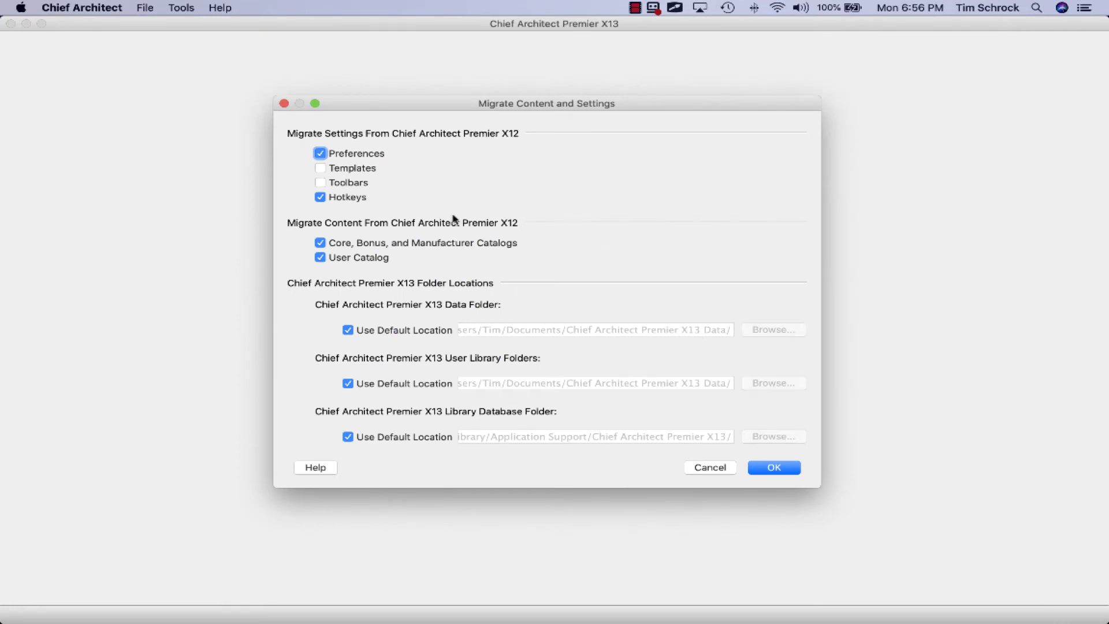
pyautogui.click(319, 168)
pyautogui.click(322, 182)
pyautogui.click(787, 469)
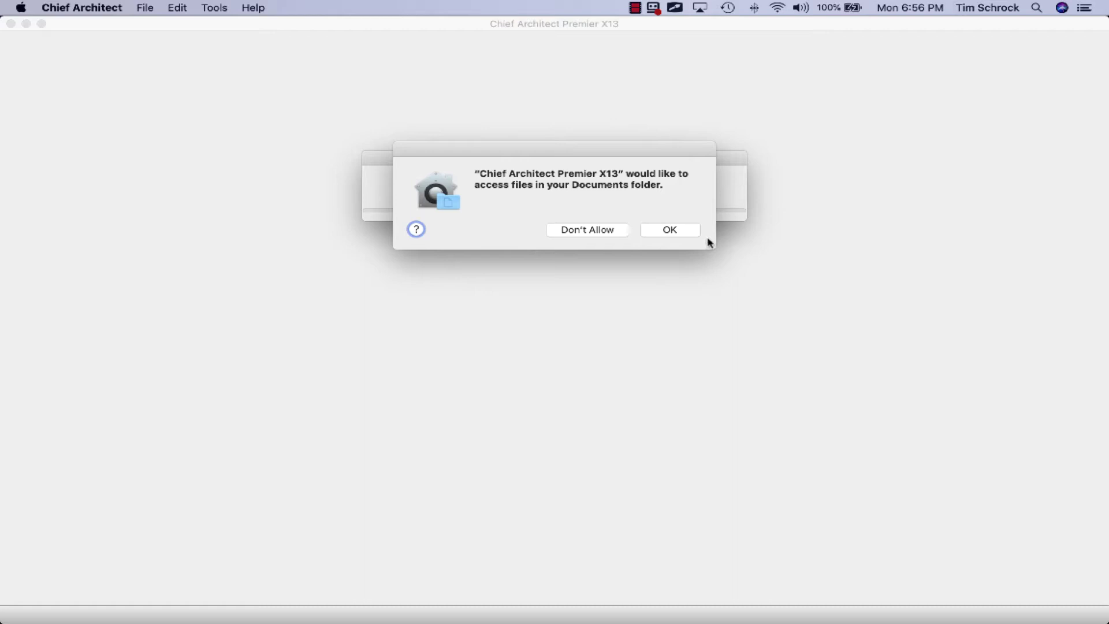
pyautogui.click(670, 230)
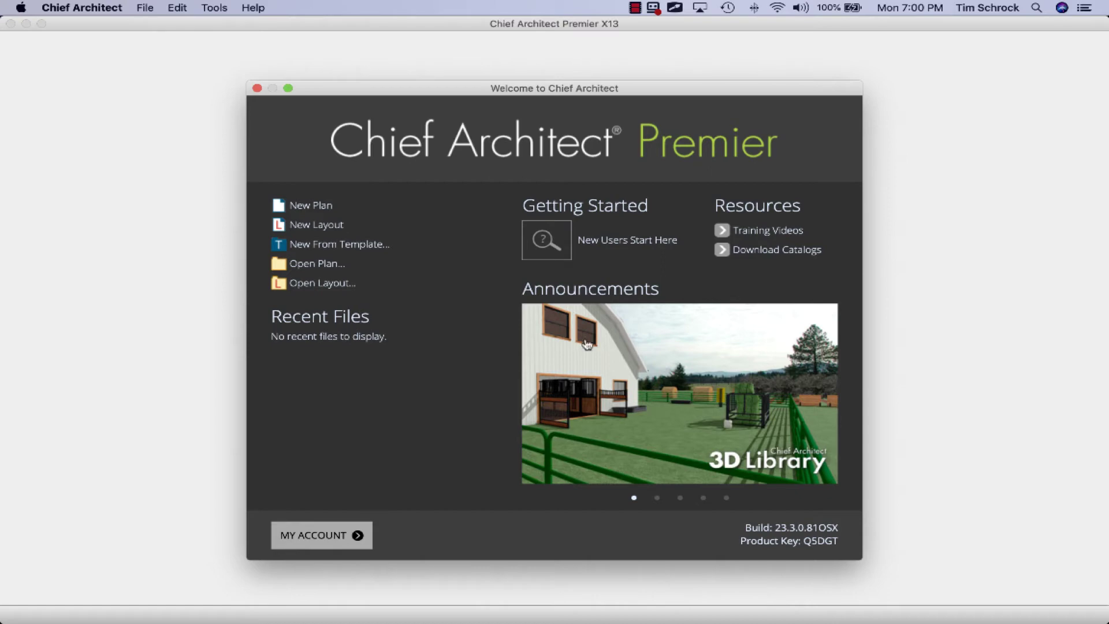
# Step: Start a new plan and dismiss the missing electrical default warning
pyautogui.click(386, 212)
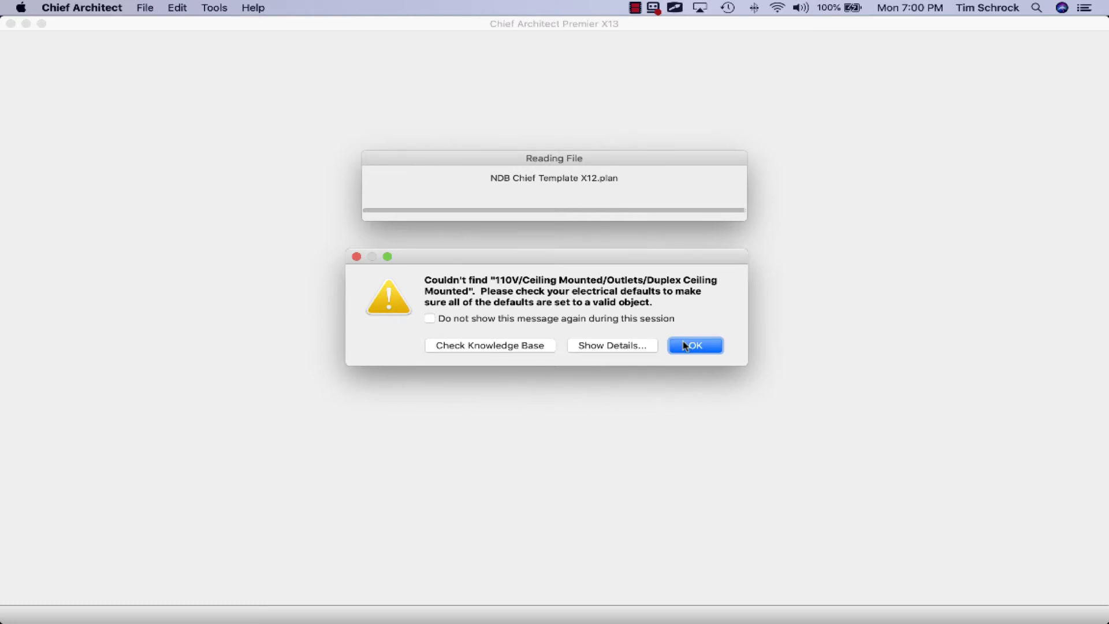
pyautogui.click(689, 347)
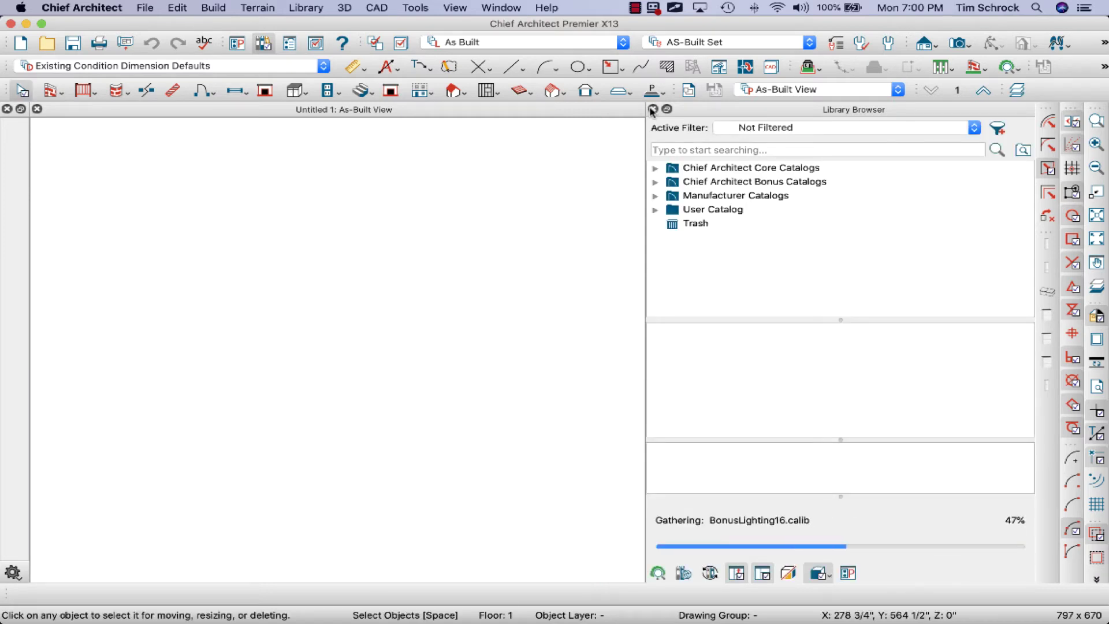
# Step: Draw a rectangle of straight exterior walls enclosing the Living Area, then select two walls
pyautogui.click(51, 90)
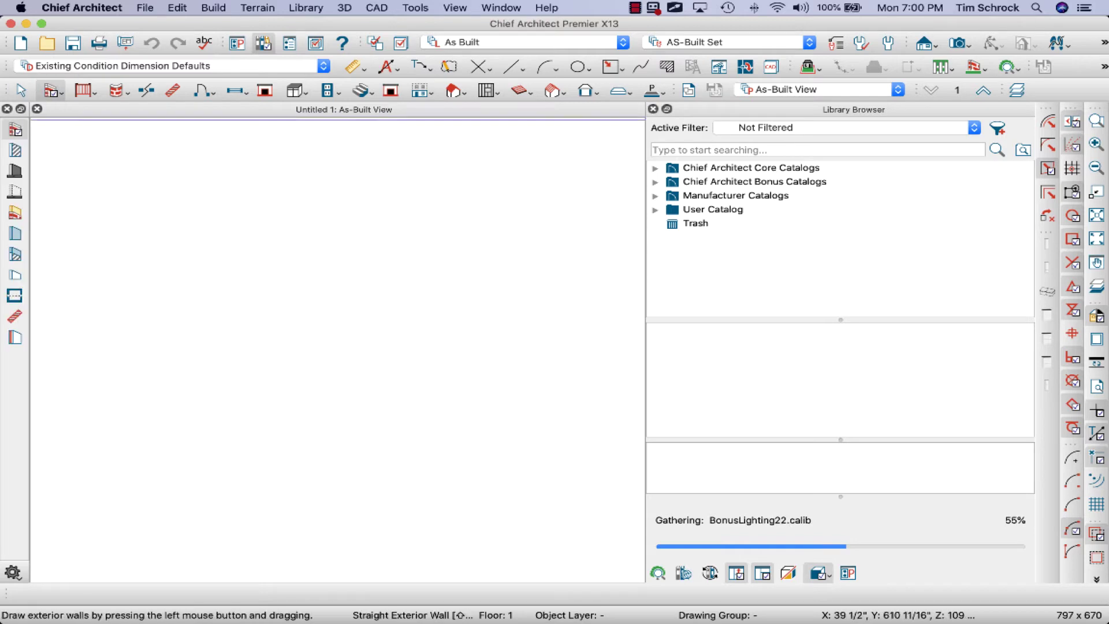
pyautogui.moveTo(119, 379); pyautogui.dragTo(119, 169)
pyautogui.moveTo(120, 168)
pyautogui.mouseDown()
pyautogui.moveTo(439, 169)
pyautogui.moveTo(439, 378)
pyautogui.moveTo(120, 380)
pyautogui.mouseUp()
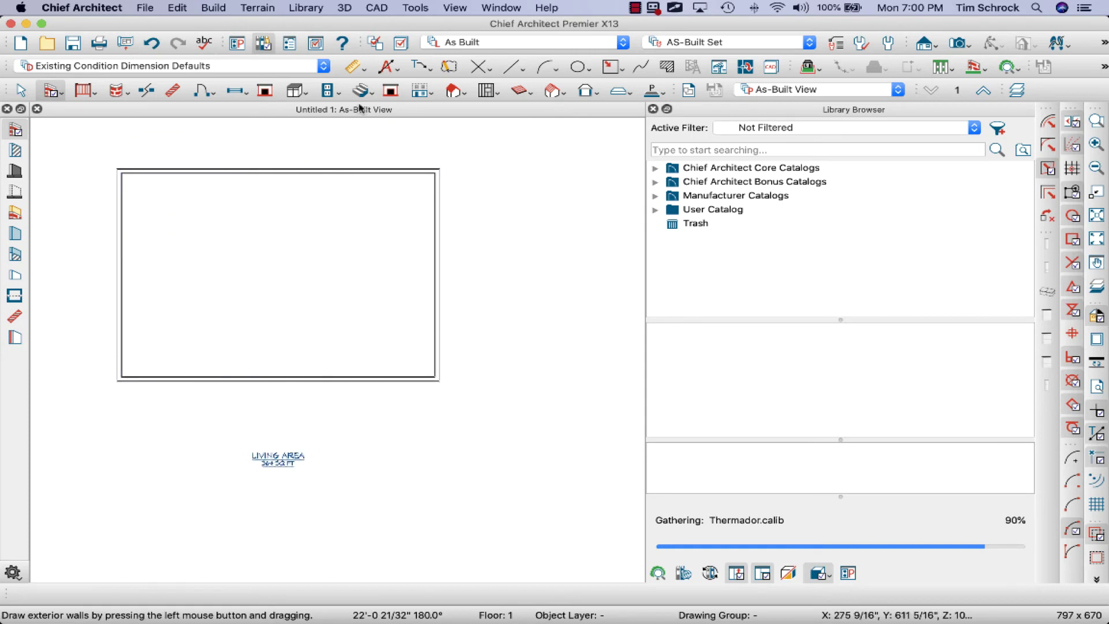
pyautogui.click(439, 223)
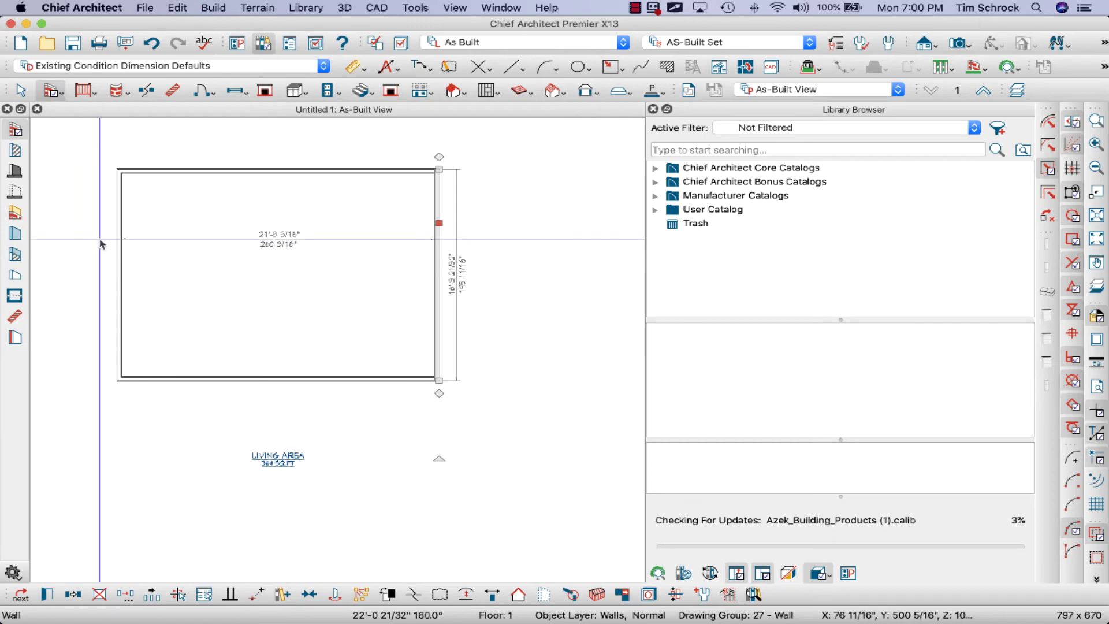
pyautogui.click(100, 243)
pyautogui.click(115, 230)
# Step: Close Wall Specification unchanged, select the side walls, and open Build Roof (8" pitch, 18" overhangs)
pyautogui.doubleClick(115, 234)
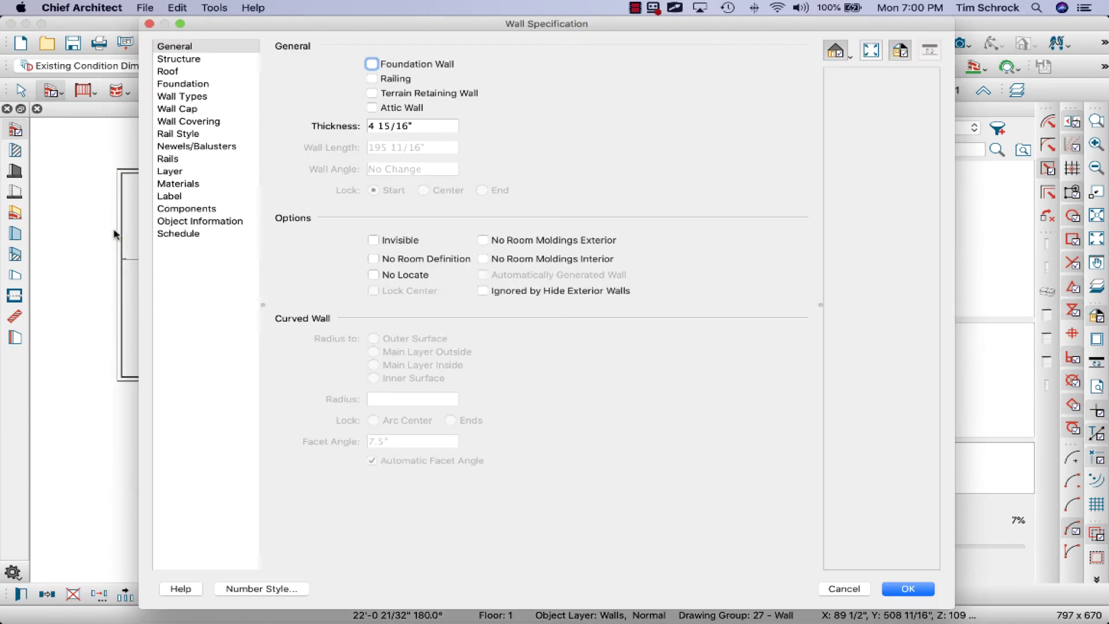
pyautogui.press('Escape')
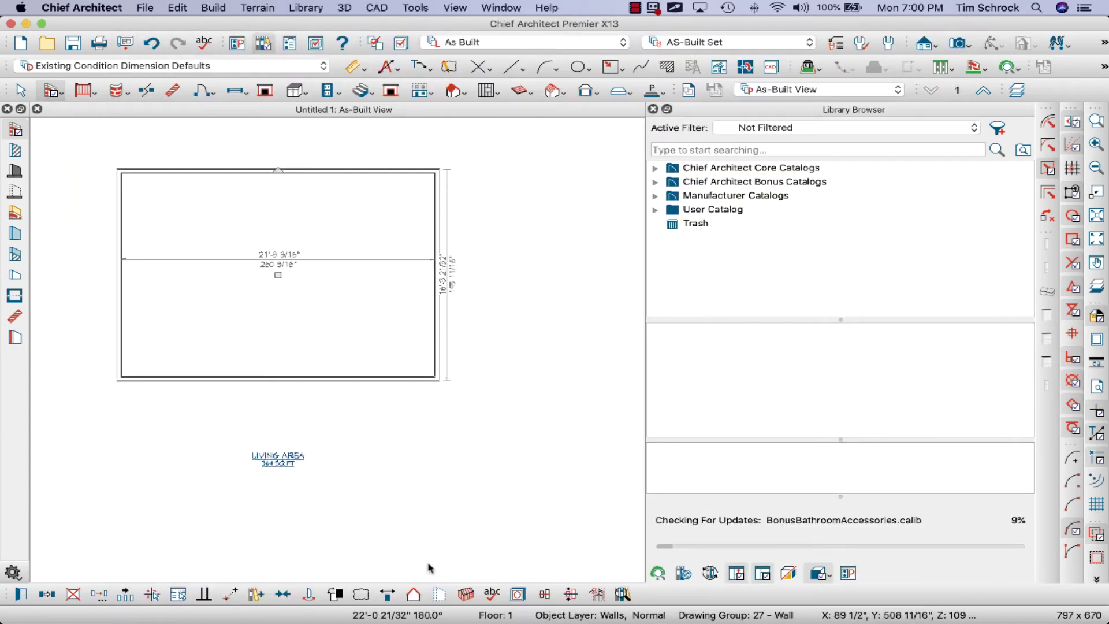
pyautogui.click(415, 593)
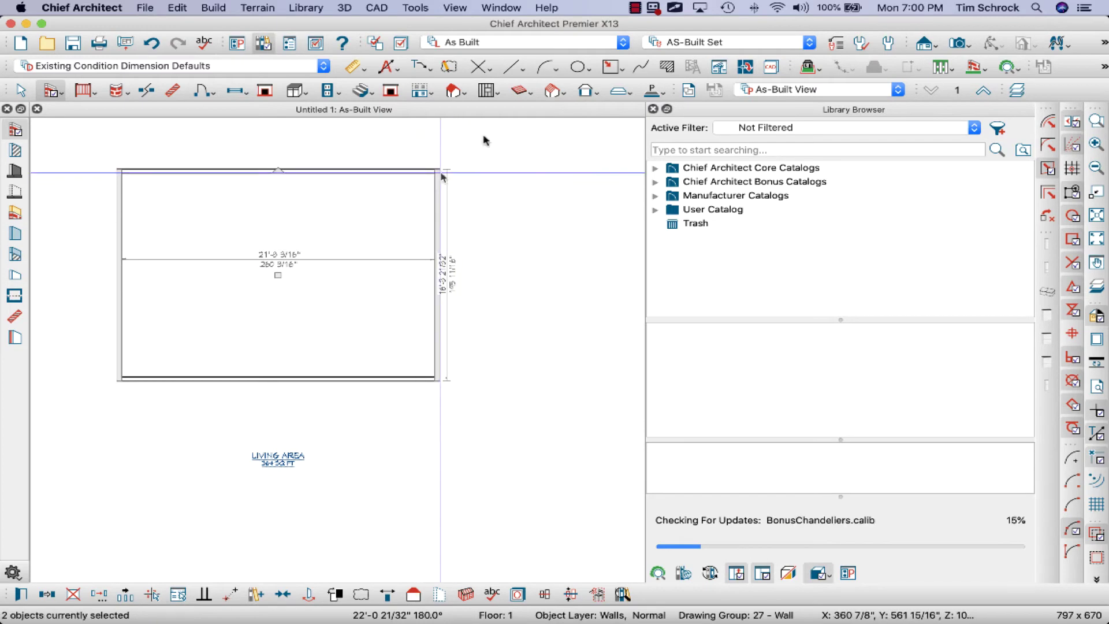
pyautogui.doubleClick(453, 90)
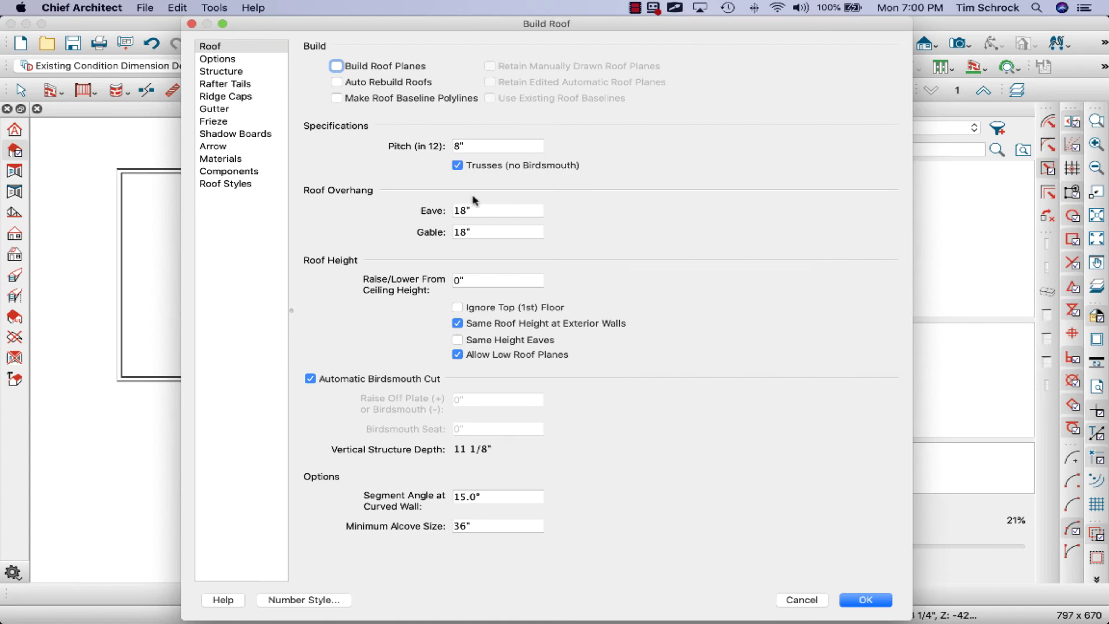
# Step: Set the Build Roof eave and gable overhangs to 12" each and apply
pyautogui.click(457, 210)
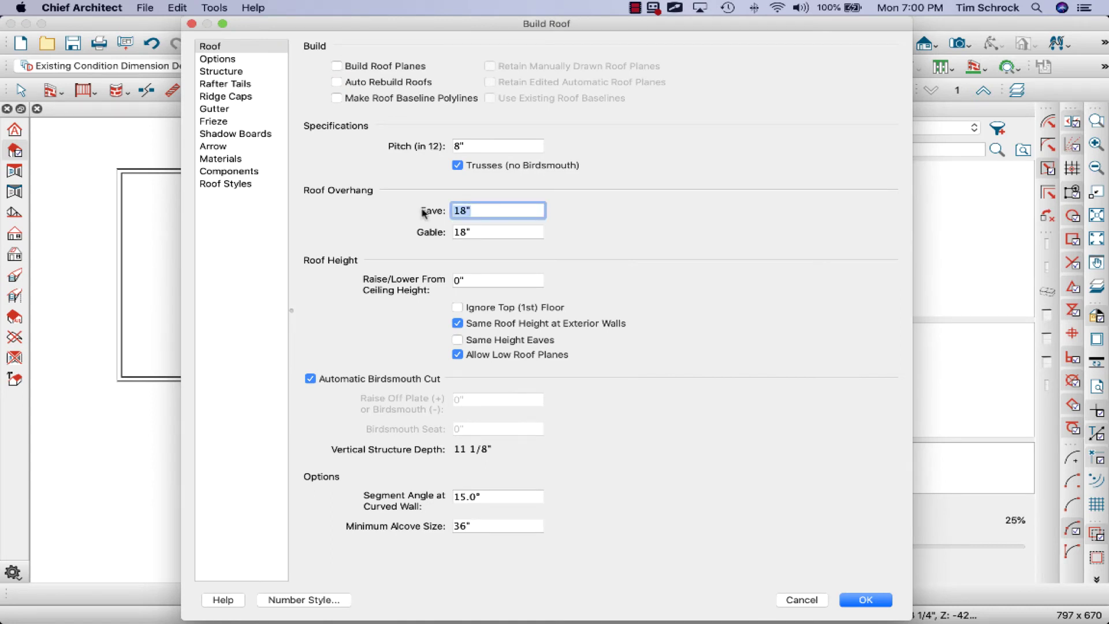
pyautogui.write('12')
pyautogui.press('Tab')
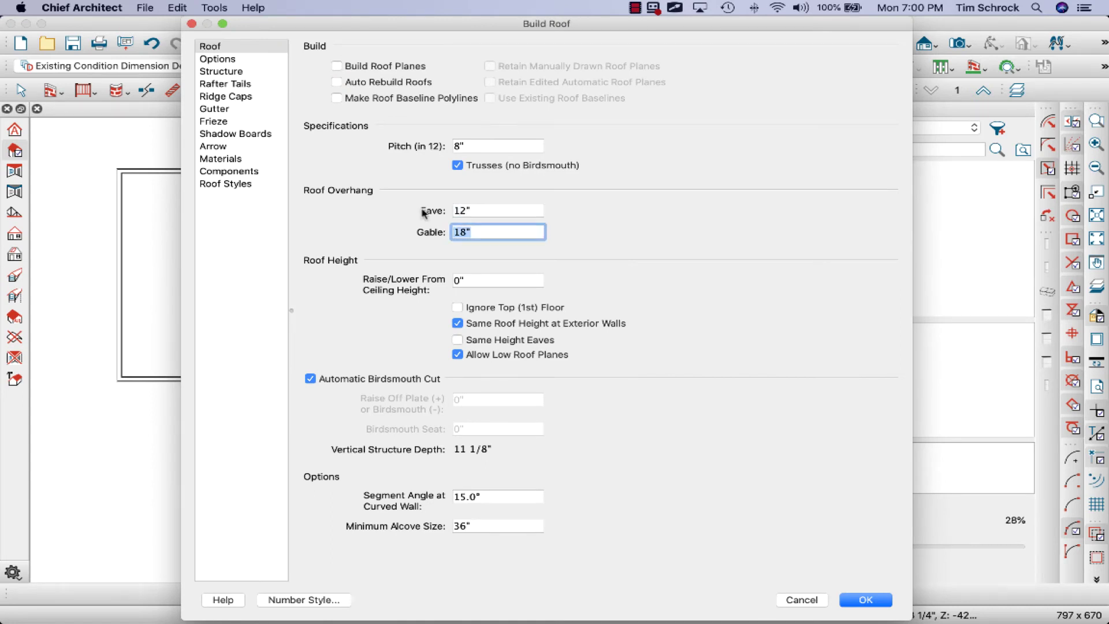
pyautogui.write('12')
pyautogui.click(855, 600)
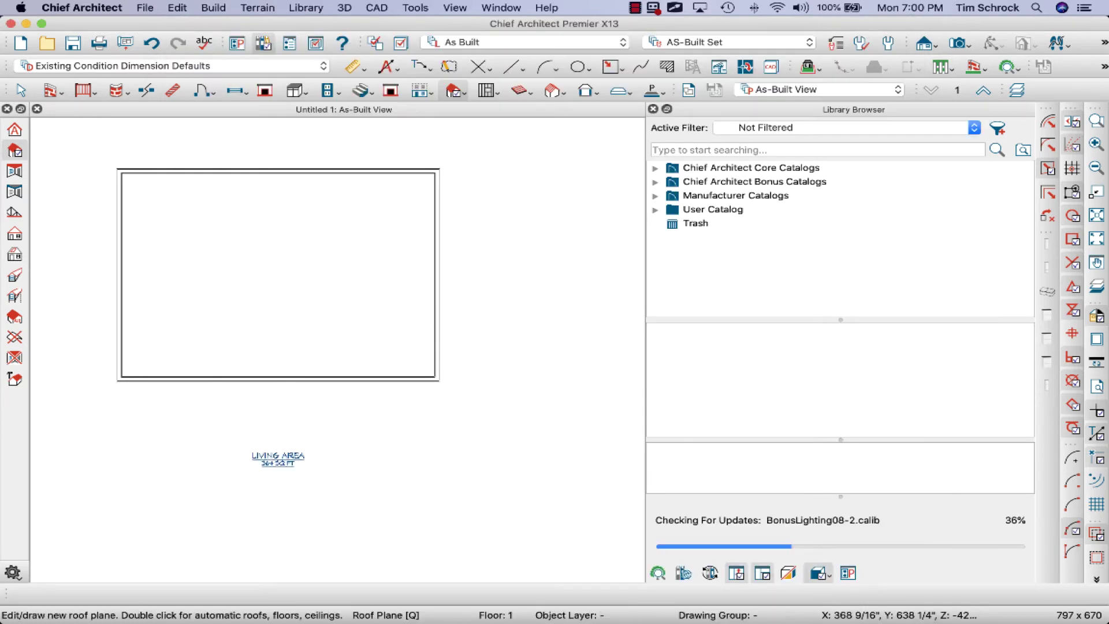
# Step: Enable Build Roof Planes in Build Roof to generate automatic roof planes over the walls
pyautogui.click(452, 91)
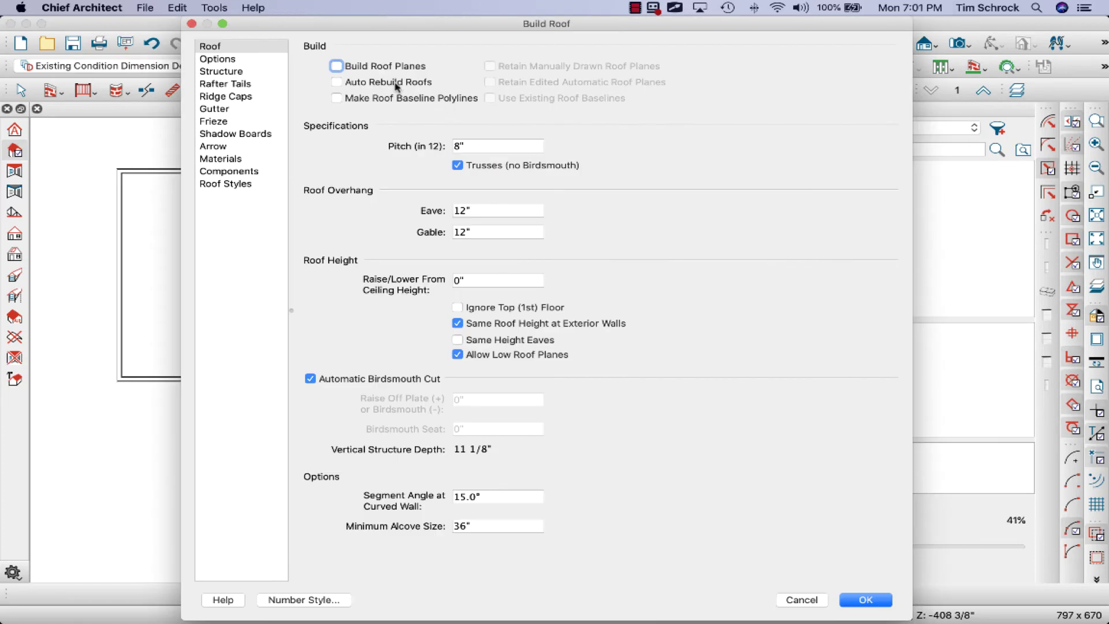
pyautogui.click(383, 70)
pyautogui.click(864, 600)
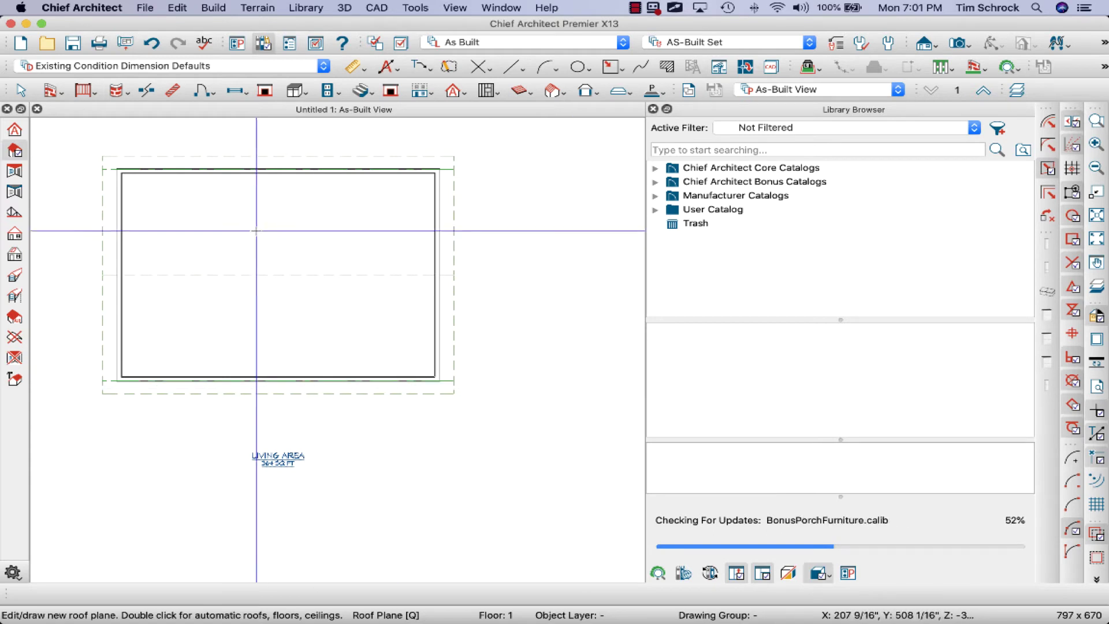
# Step: Create a Perspective Full Overview camera view and orbit it, finding the view blank
pyautogui.click(965, 44)
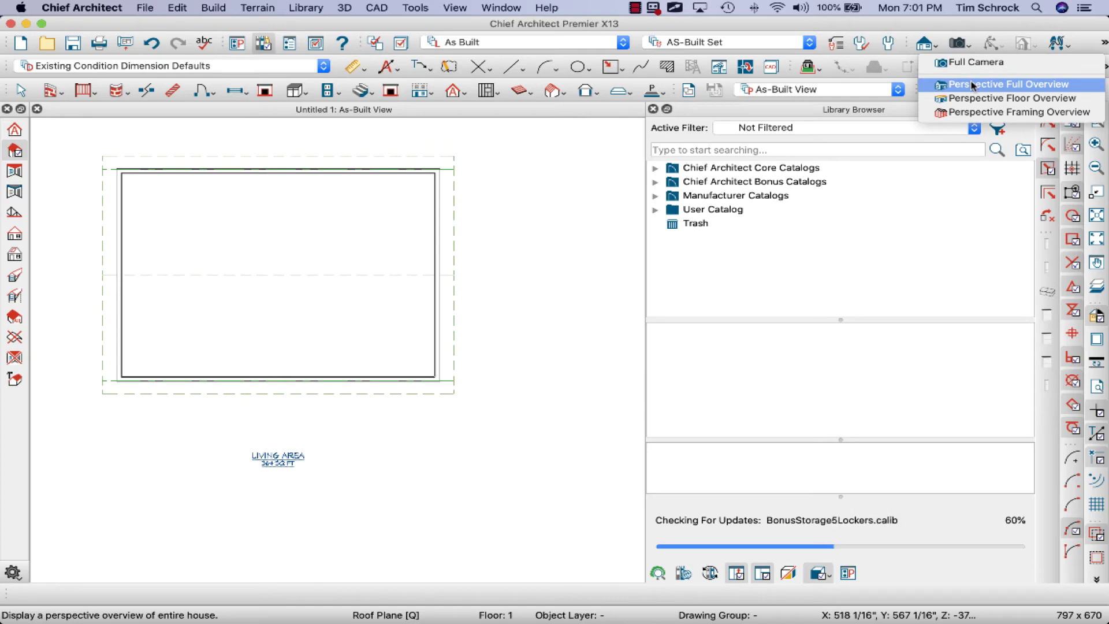
pyautogui.click(972, 86)
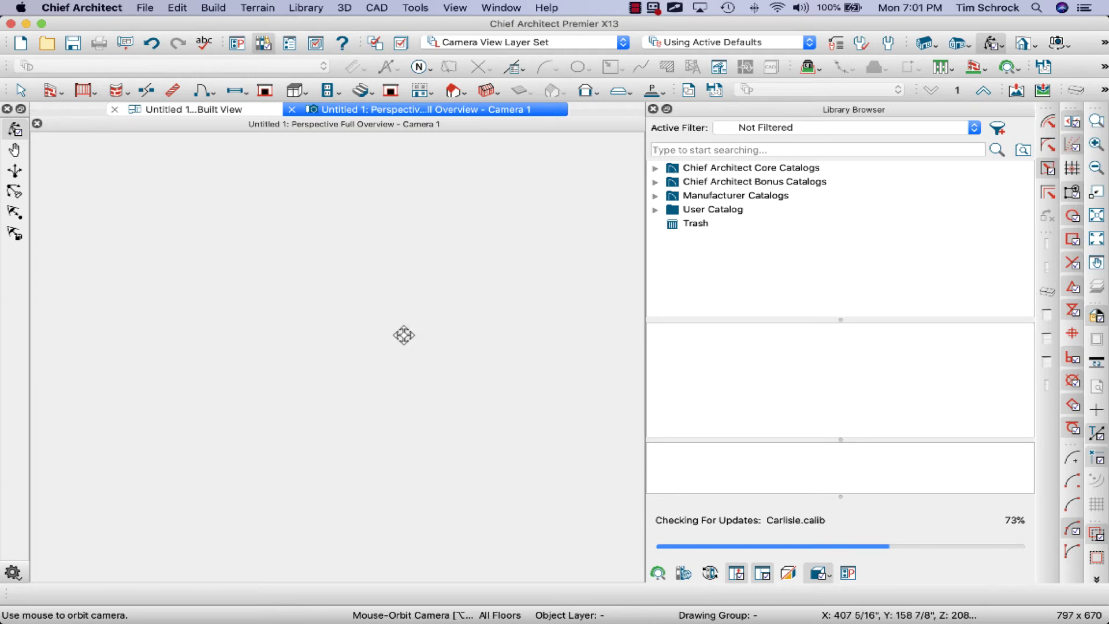
pyautogui.moveTo(403, 332)
pyautogui.mouseDown()
pyautogui.moveTo(396, 290)
pyautogui.moveTo(396, 352)
pyautogui.mouseUp()
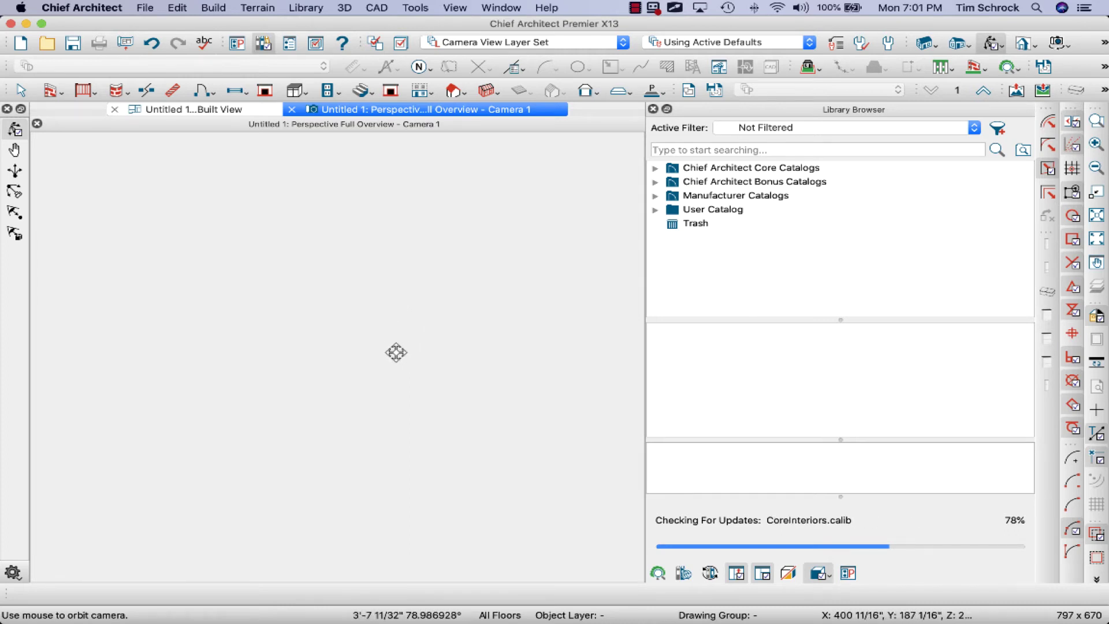
# Step: Close the perspective camera tab and cancel out of 3D View Defaults without changes
pyautogui.click(291, 109)
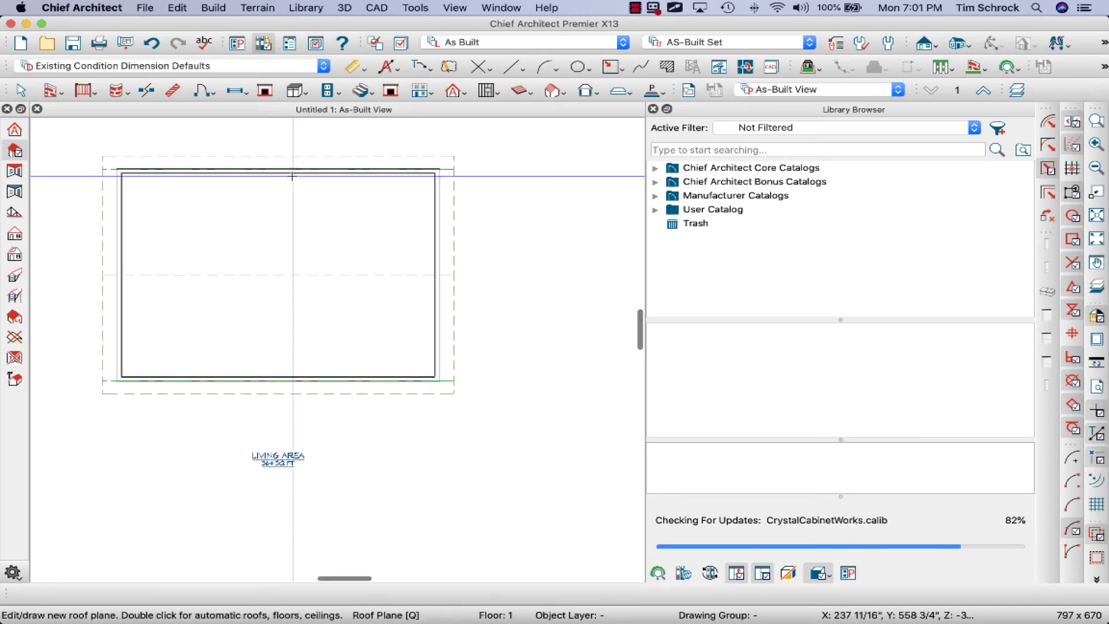
pyautogui.click(344, 8)
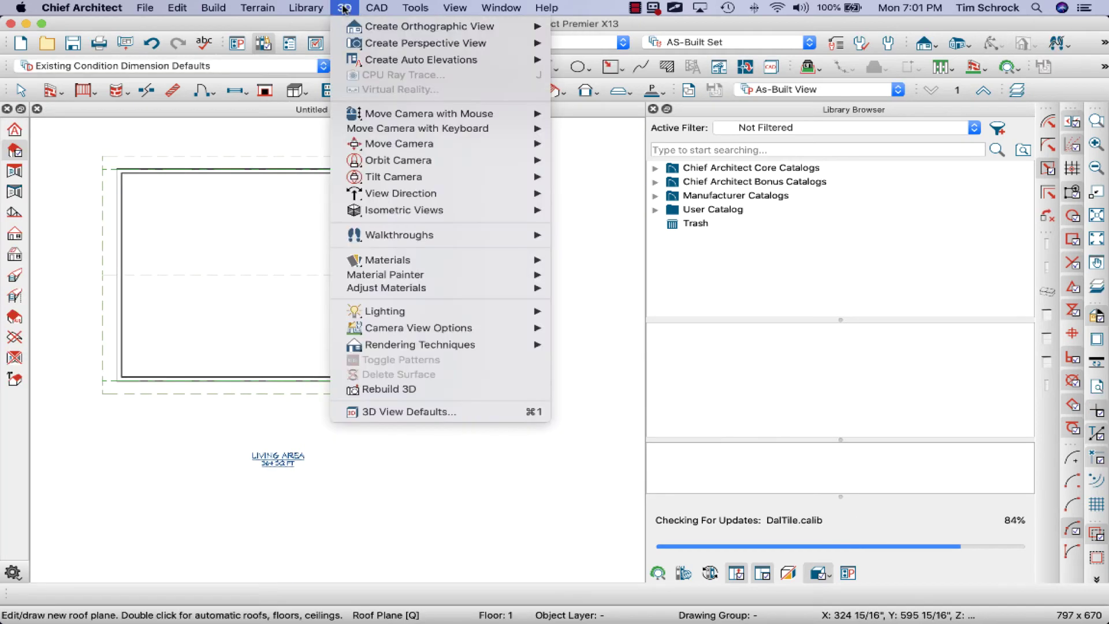
pyautogui.click(446, 412)
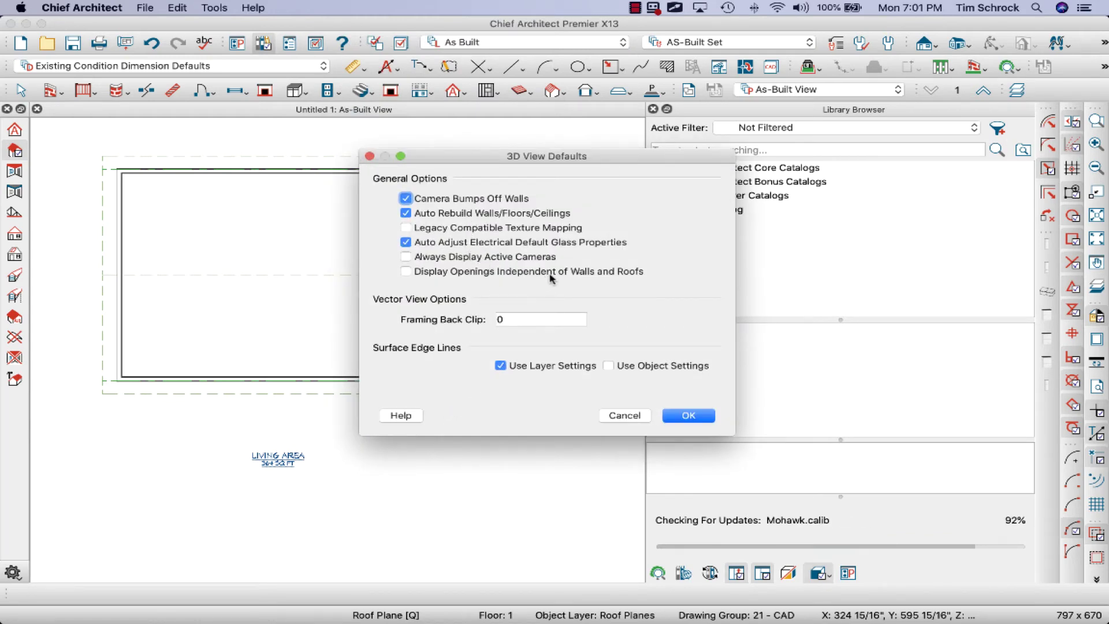
pyautogui.click(624, 415)
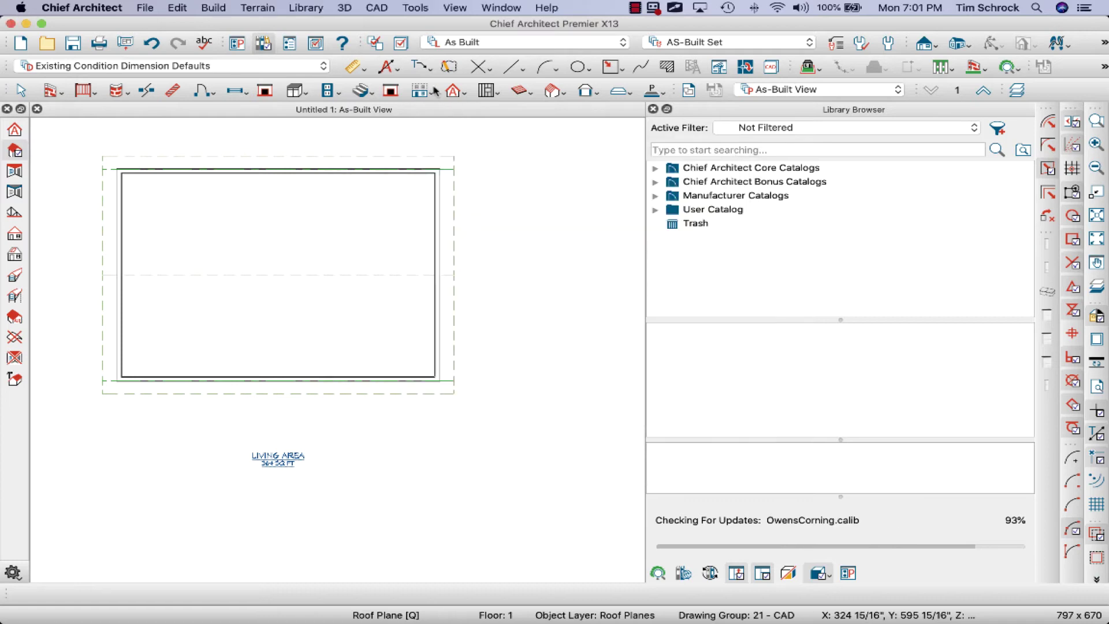
# Step: Browse the CAD and 3D menus, then dismiss them without choosing a command
pyautogui.click(379, 8)
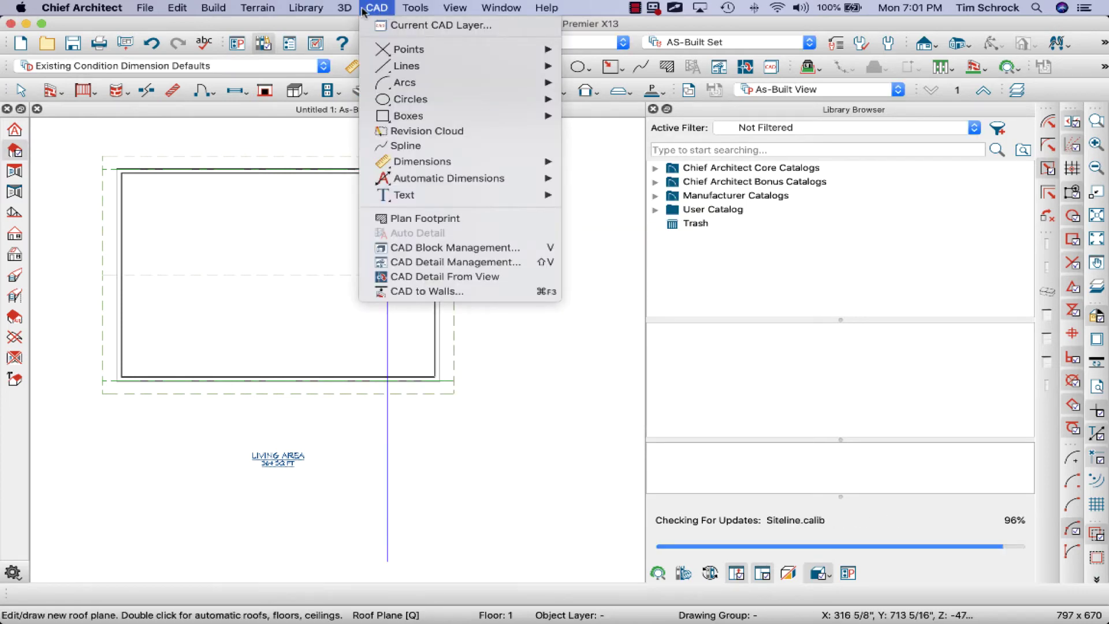
pyautogui.moveTo(349, 11)
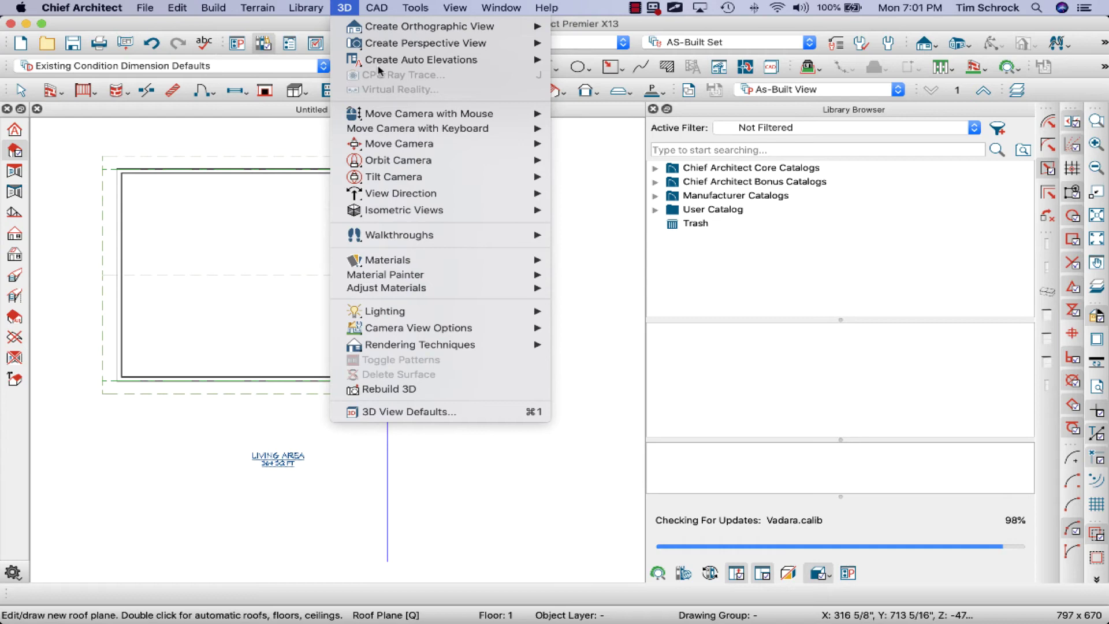
pyautogui.moveTo(398, 13)
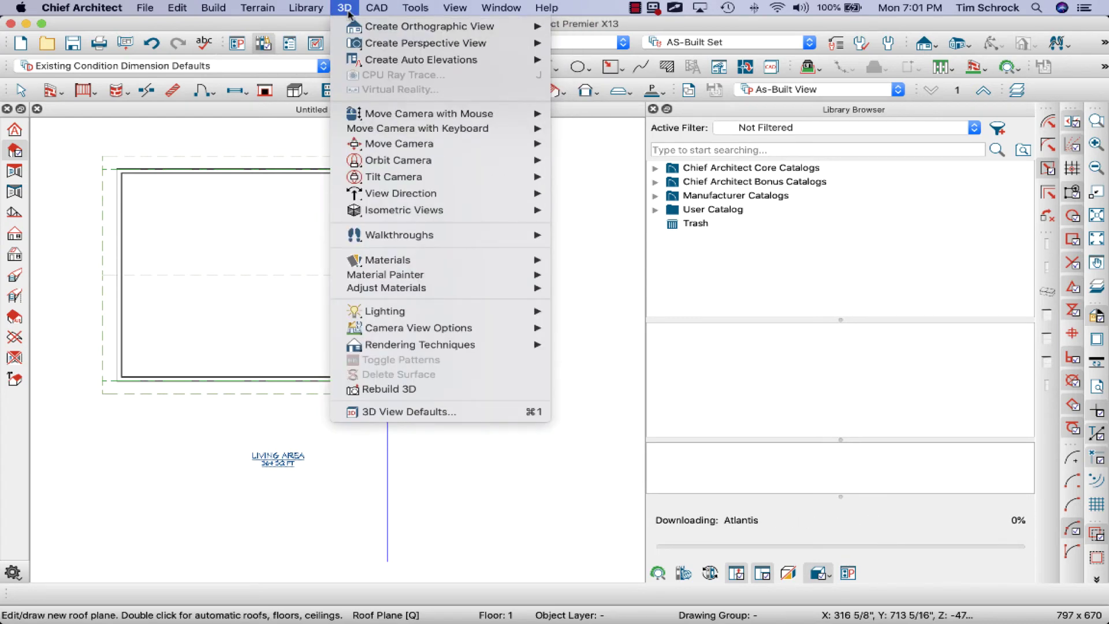
pyautogui.click(347, 11)
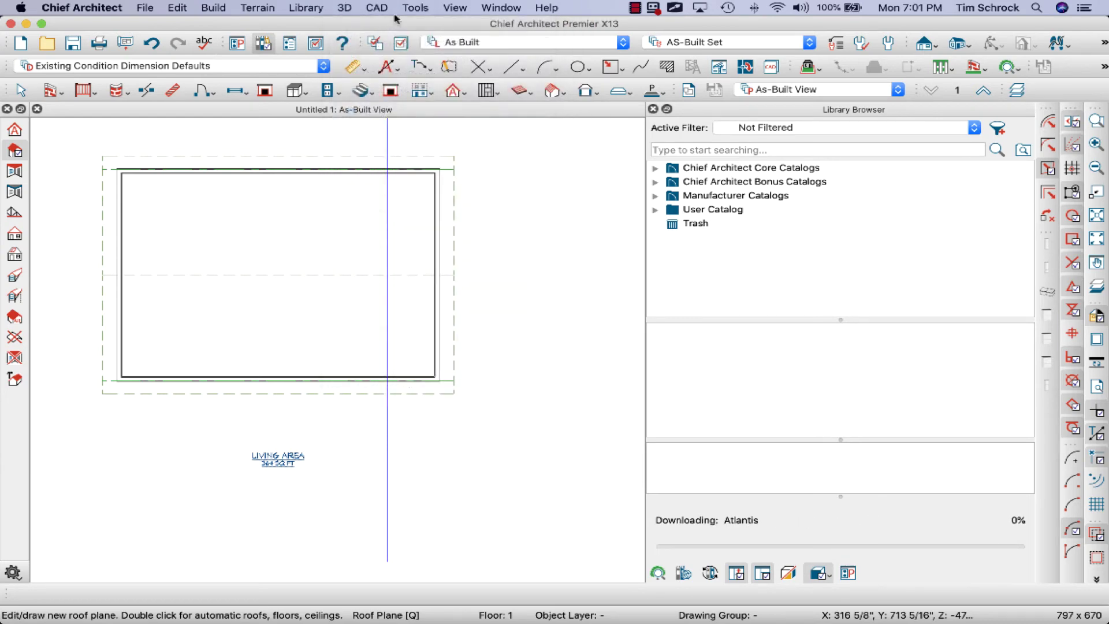
pyautogui.click(967, 45)
pyautogui.click(1007, 85)
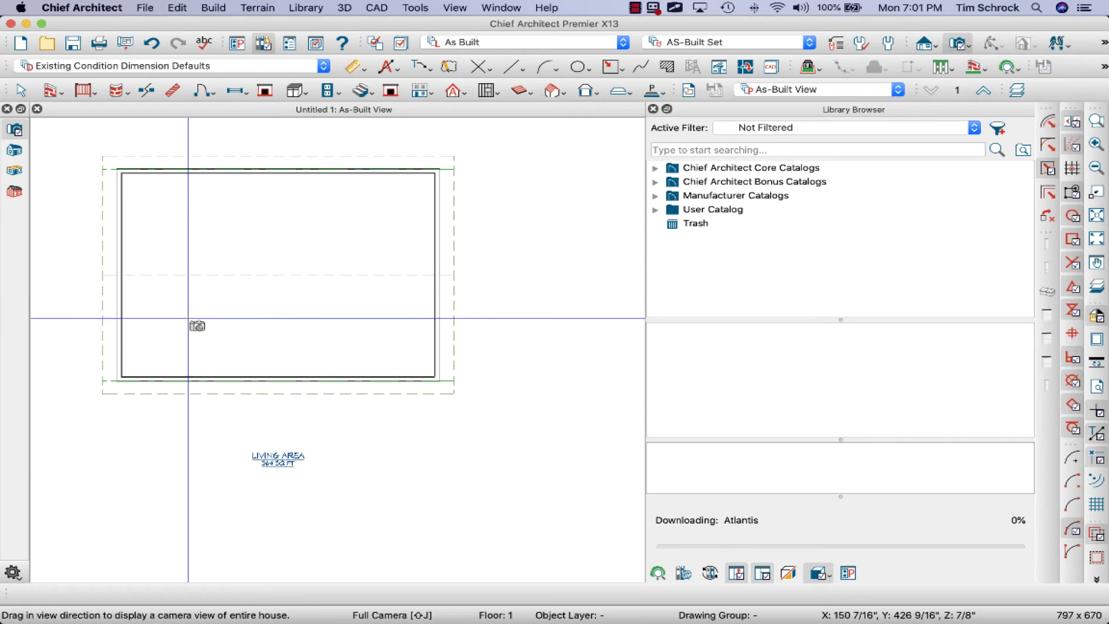
pyautogui.moveTo(193, 319); pyautogui.dragTo(269, 254)
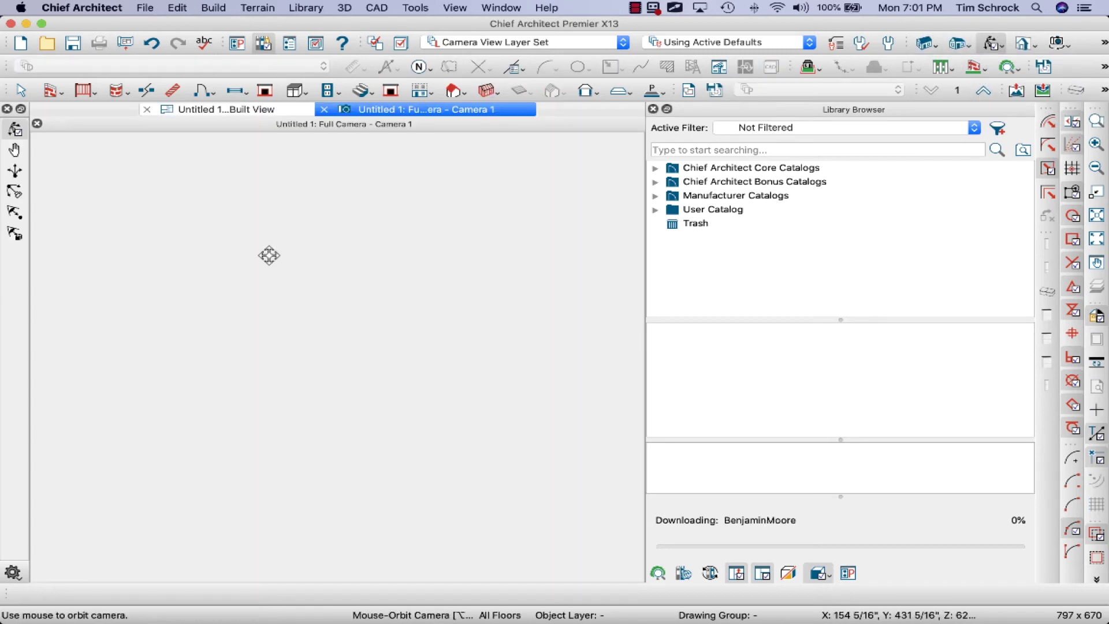
pyautogui.click(324, 110)
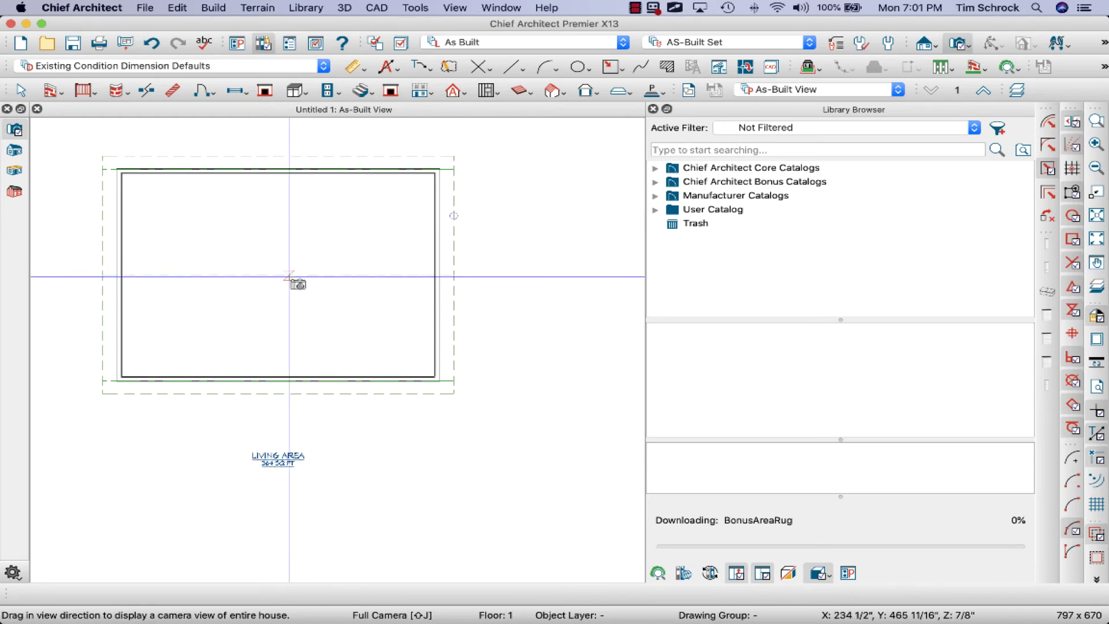
pyautogui.click(286, 277)
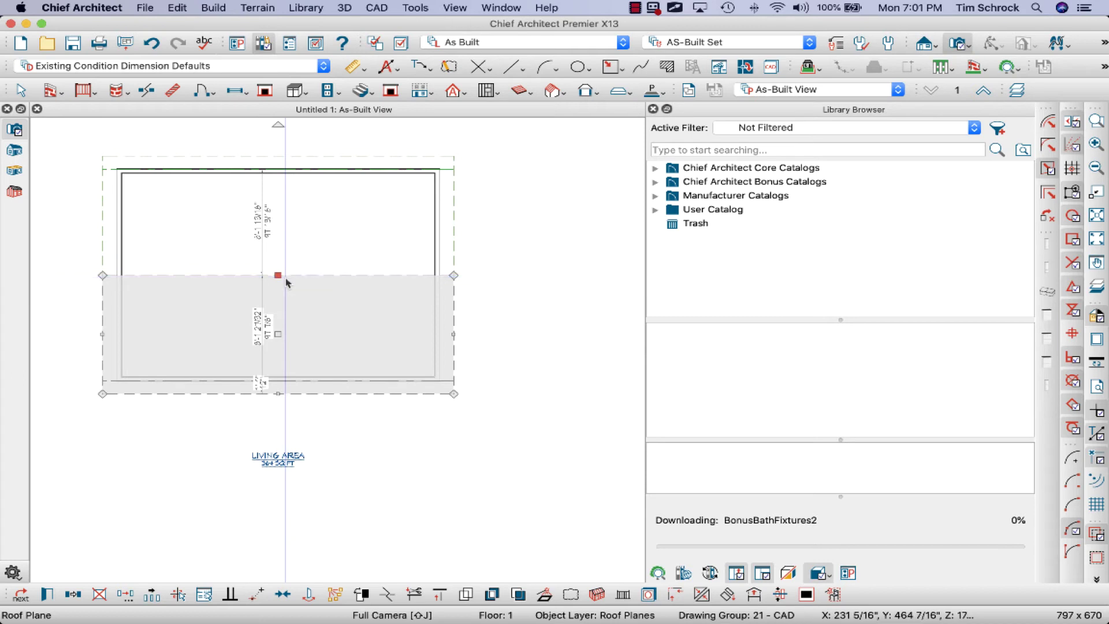
pyautogui.moveTo(286, 280); pyautogui.dragTo(324, 282)
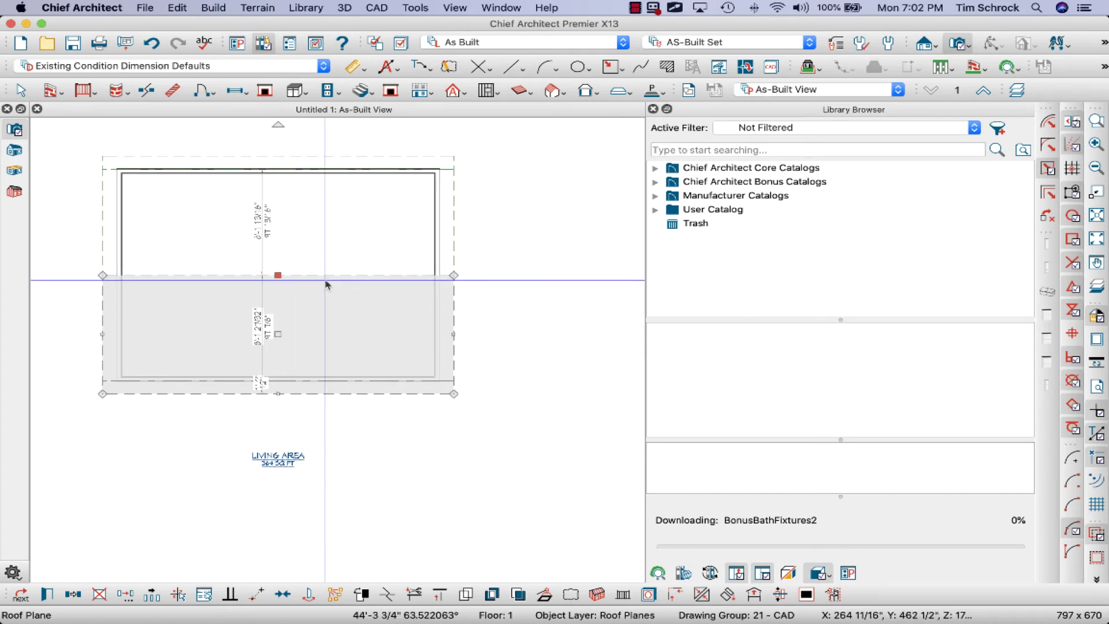
pyautogui.press('Escape')
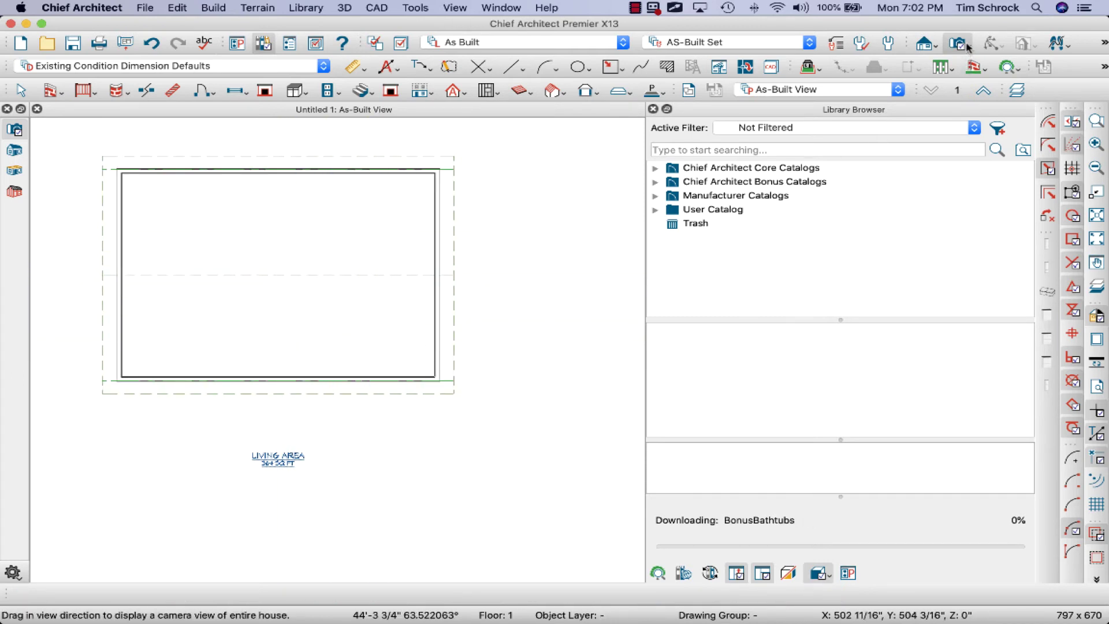
pyautogui.click(968, 45)
pyautogui.click(968, 85)
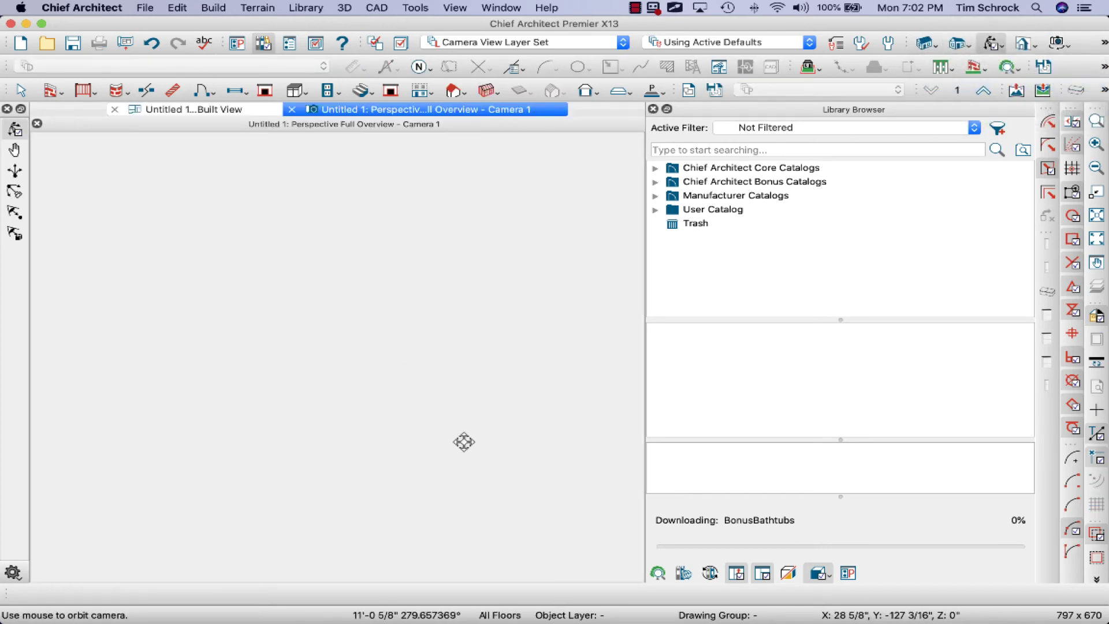
pyautogui.click(292, 110)
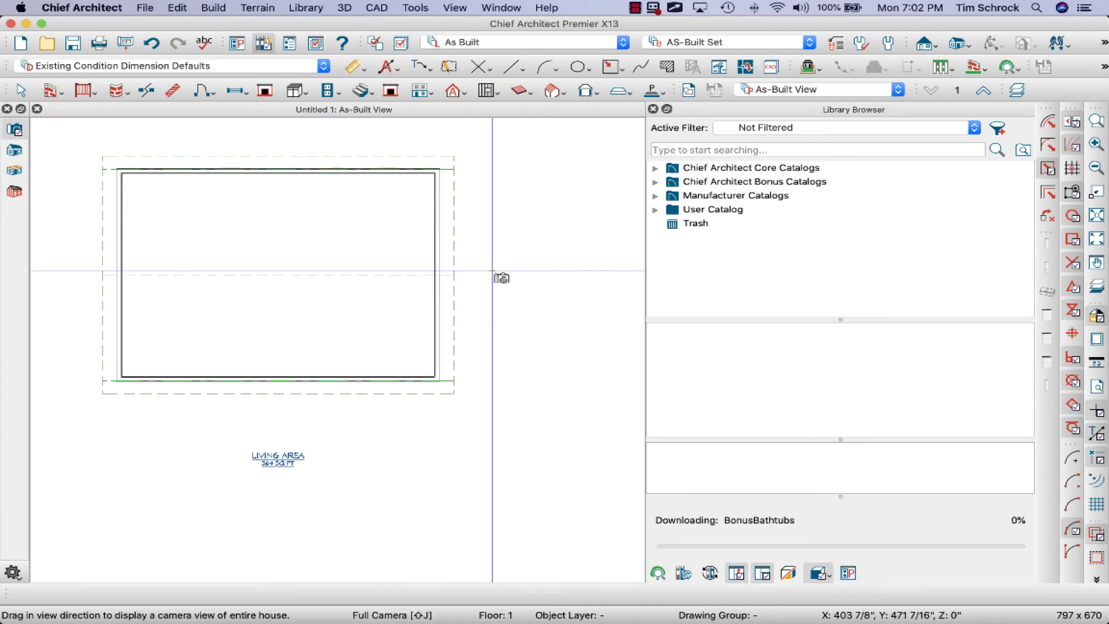
pyautogui.click(923, 41)
pyautogui.moveTo(346, 227); pyautogui.dragTo(489, 235)
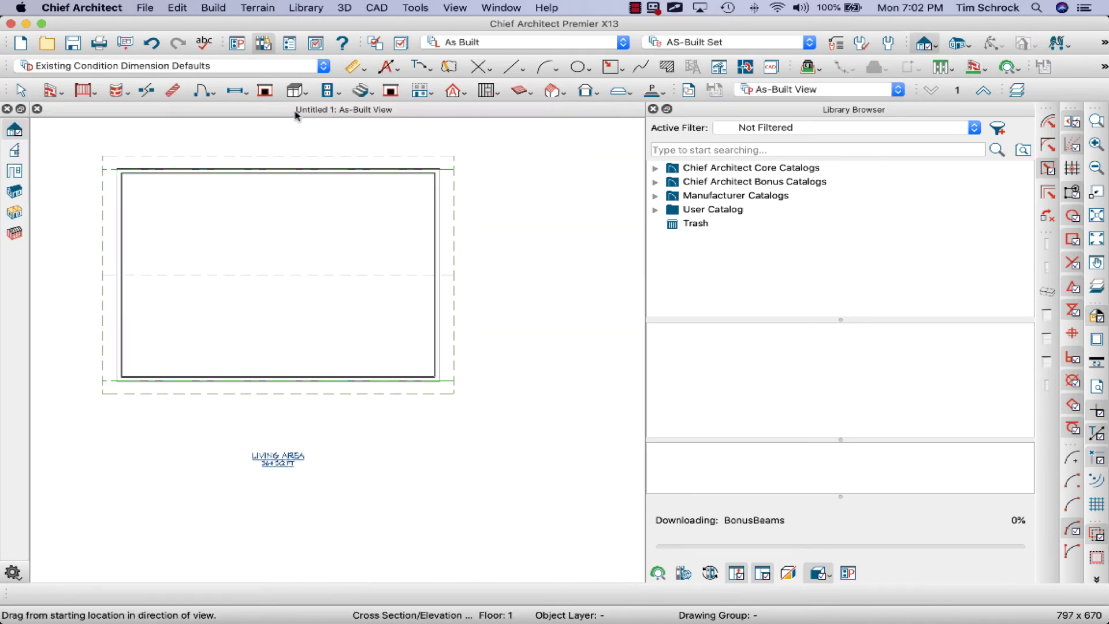
pyautogui.click(294, 109)
pyautogui.click(416, 8)
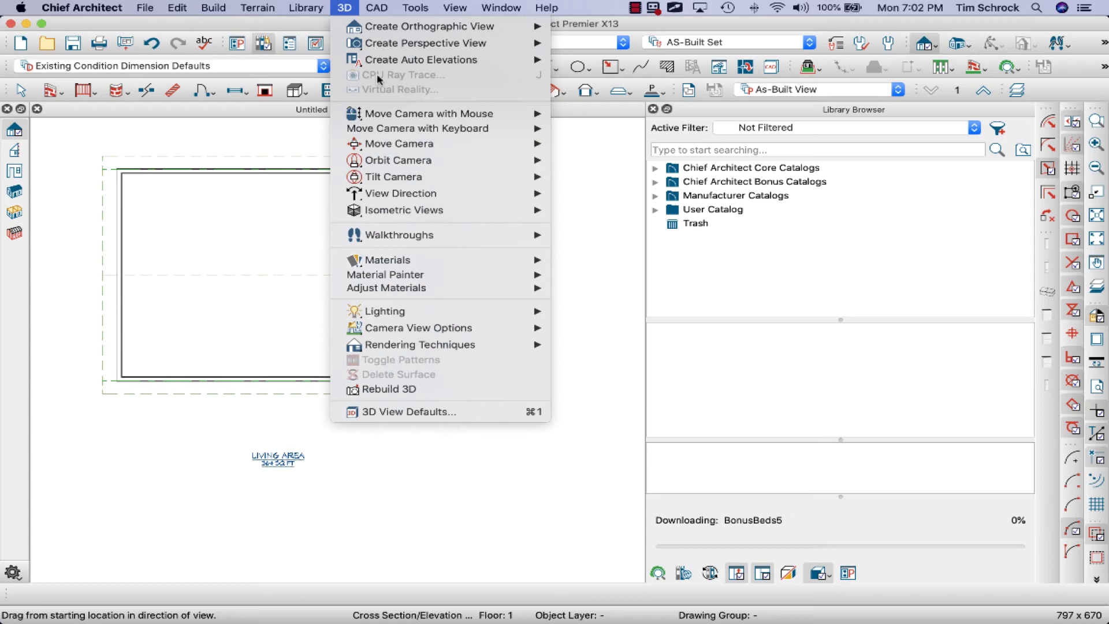
pyautogui.moveTo(389, 67)
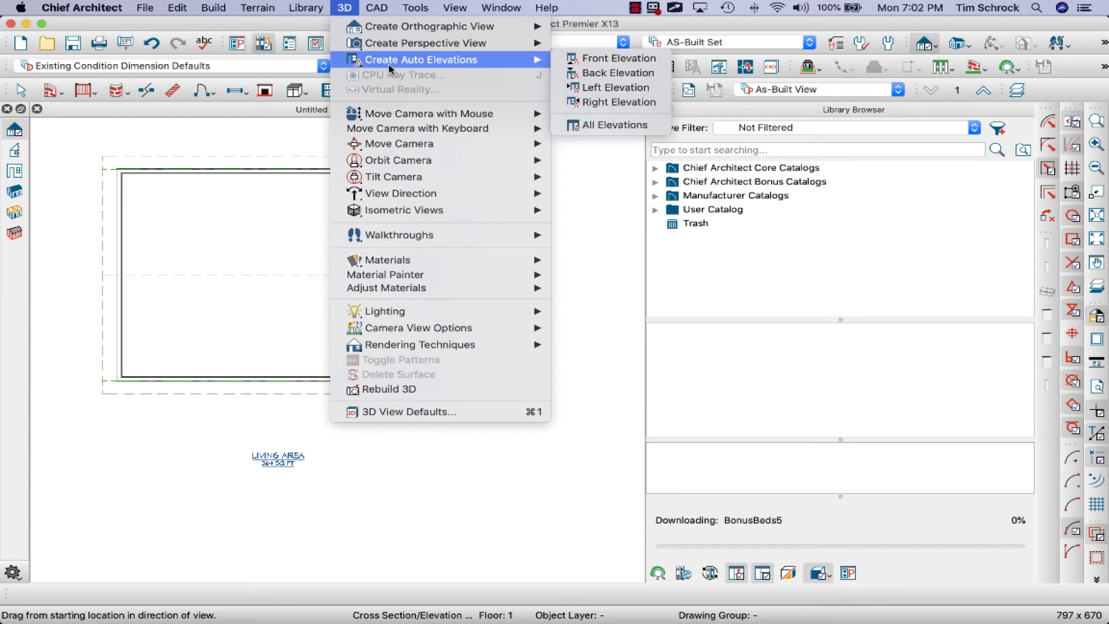
pyautogui.moveTo(403, 120)
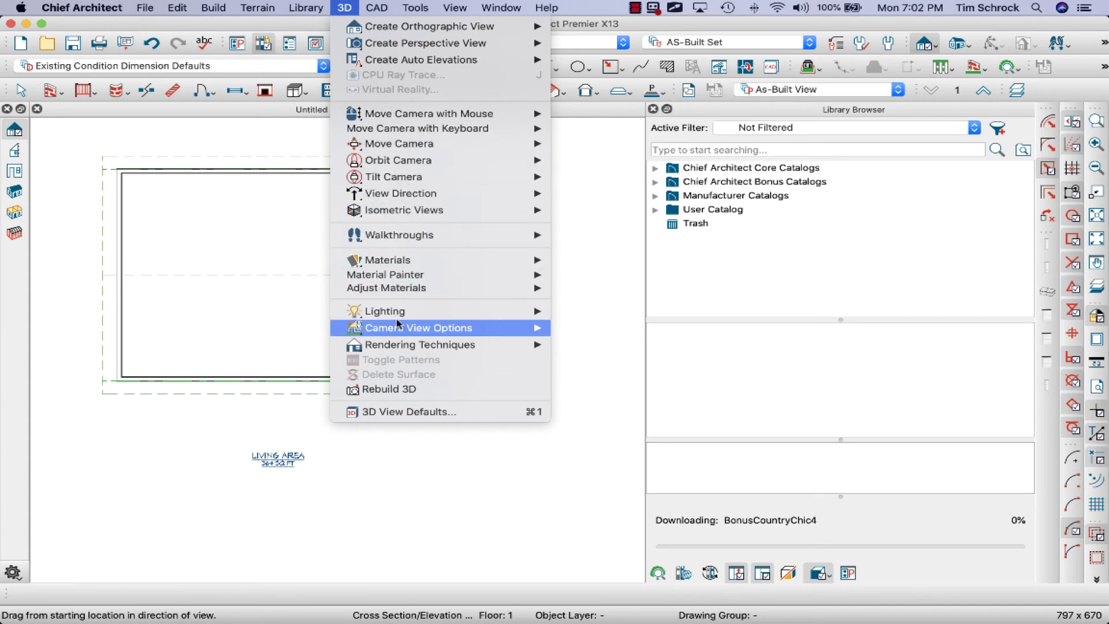
pyautogui.moveTo(398, 332)
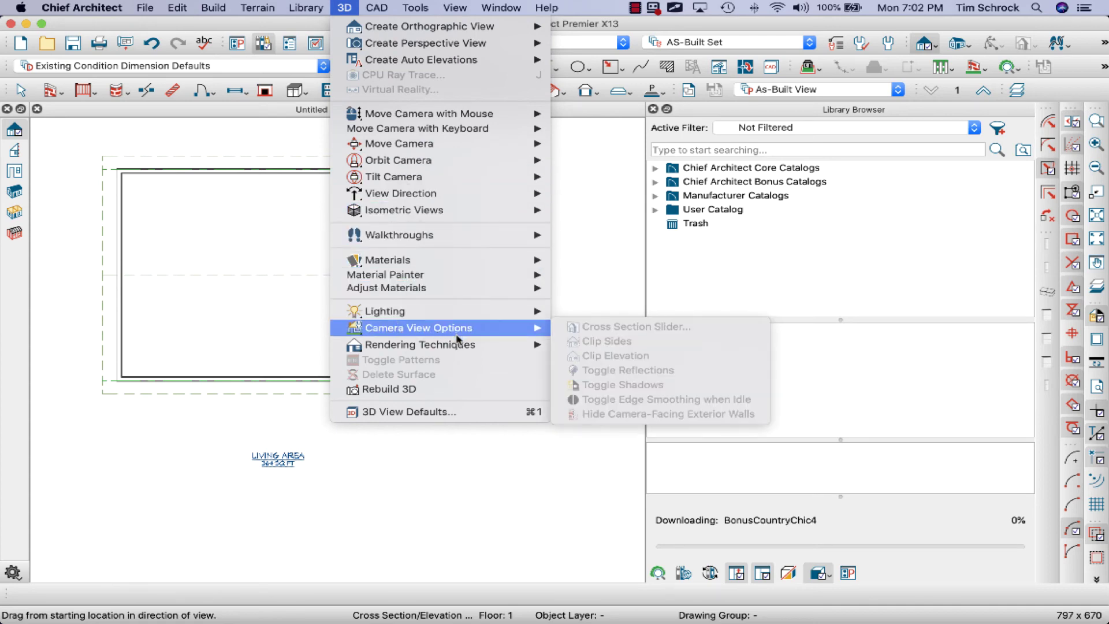
pyautogui.moveTo(456, 346)
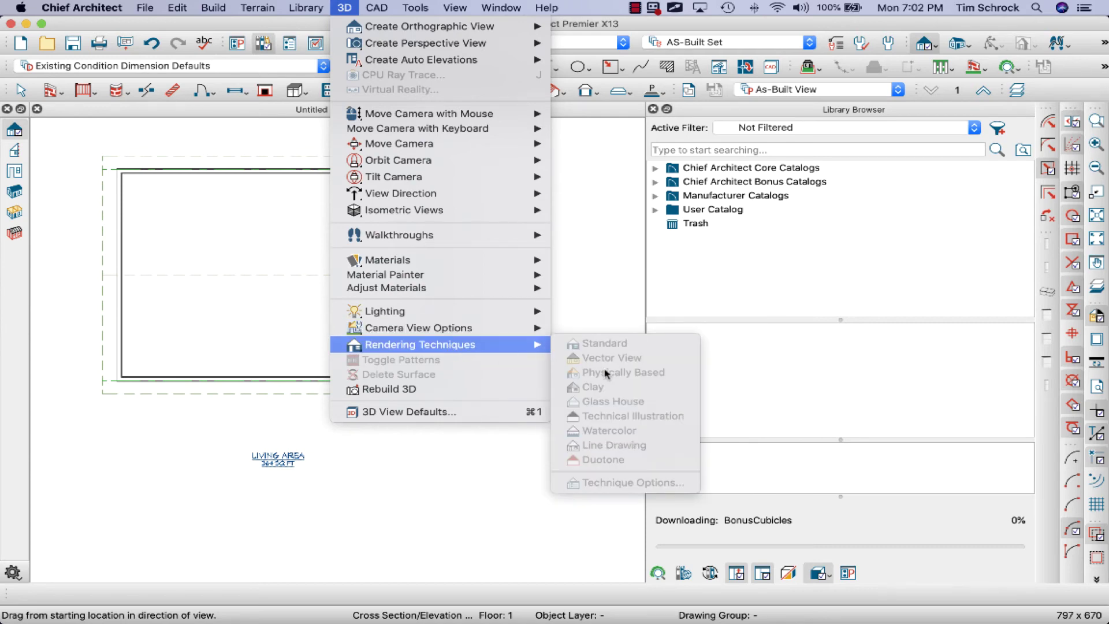
pyautogui.click(508, 414)
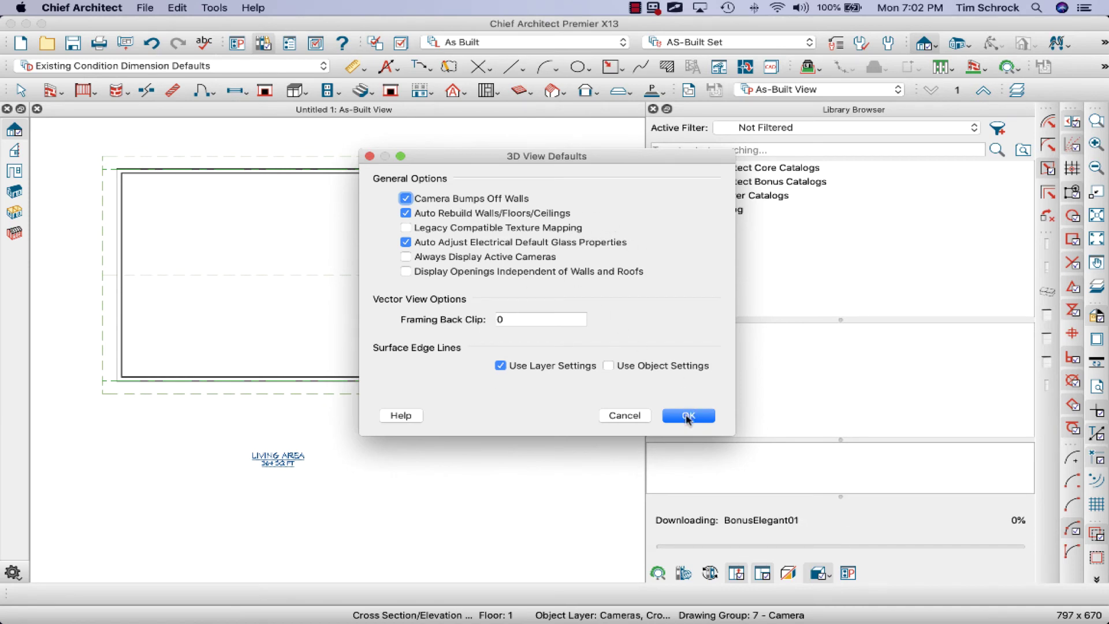
pyautogui.click(688, 414)
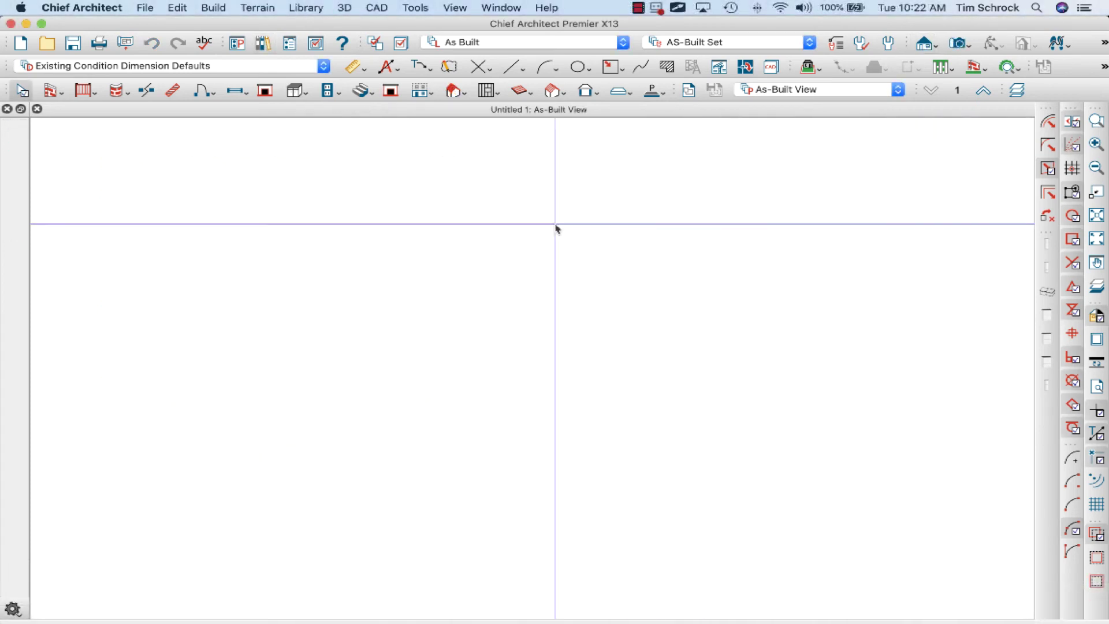
# Step: Show About This Mac from the Apple menu to view macOS and graphics details
pyautogui.click(21, 8)
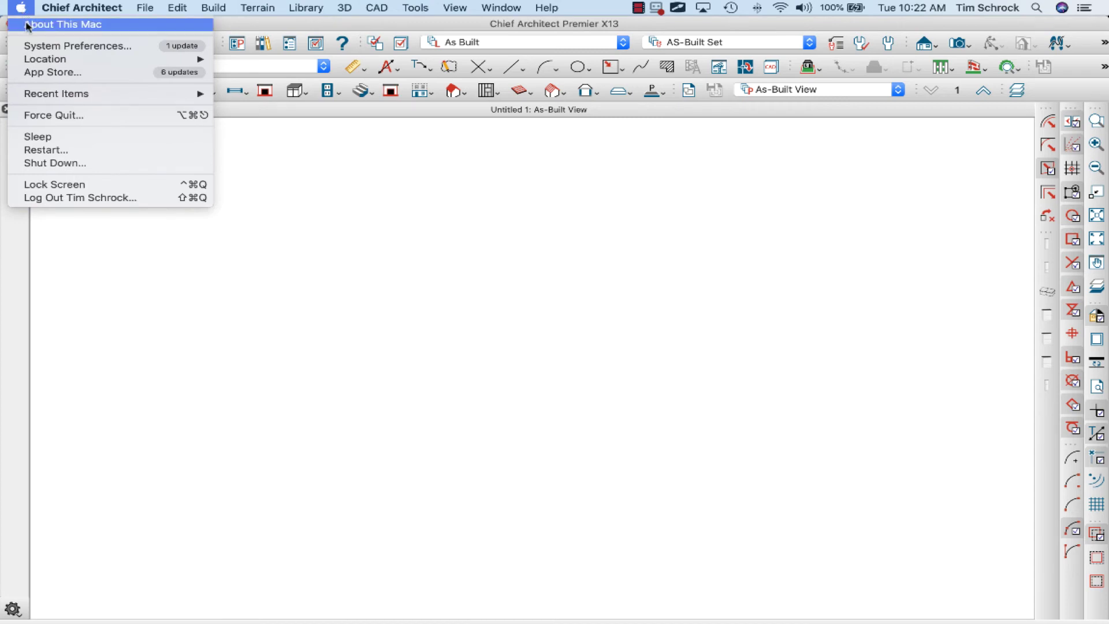
pyautogui.click(27, 25)
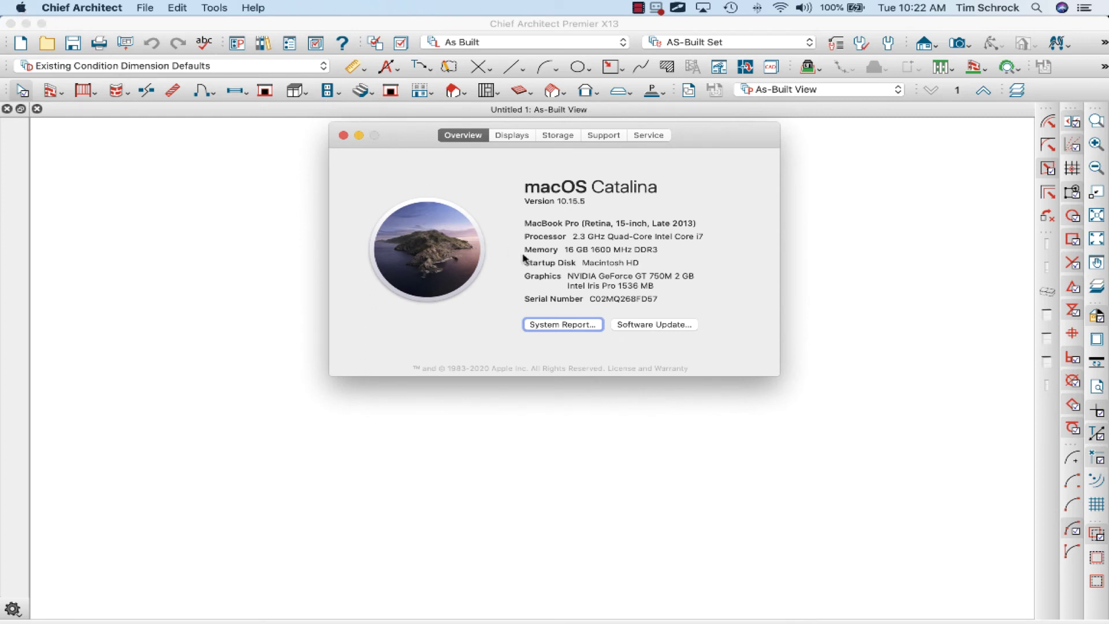
# Step: Open the System Report, check the Model Identifier, and view Graphics/Displays hardware
pyautogui.click(562, 325)
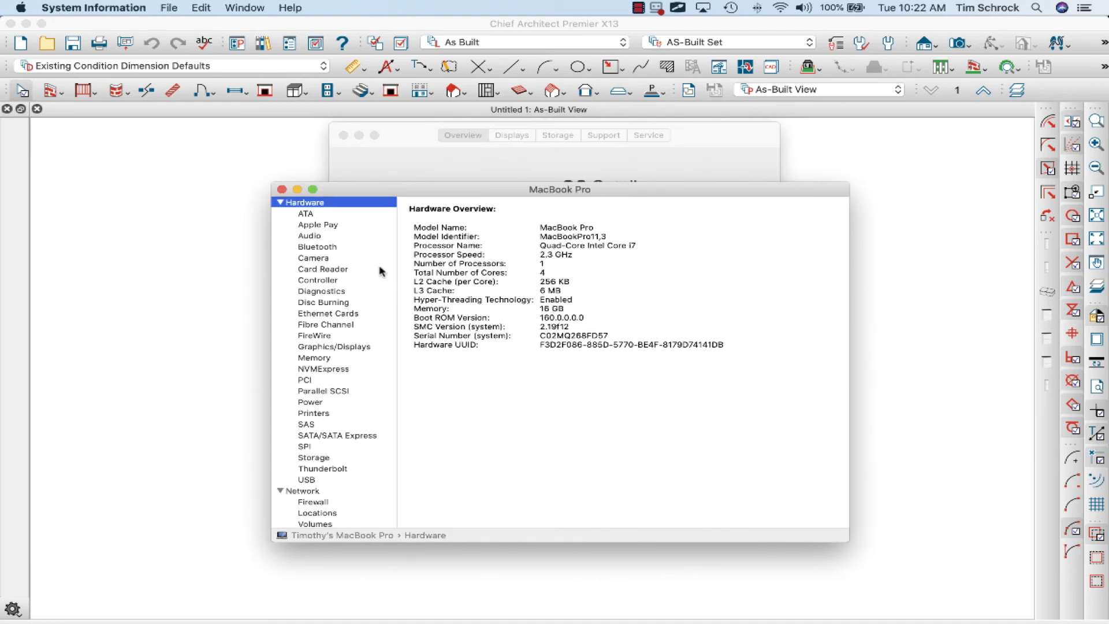
pyautogui.click(419, 238)
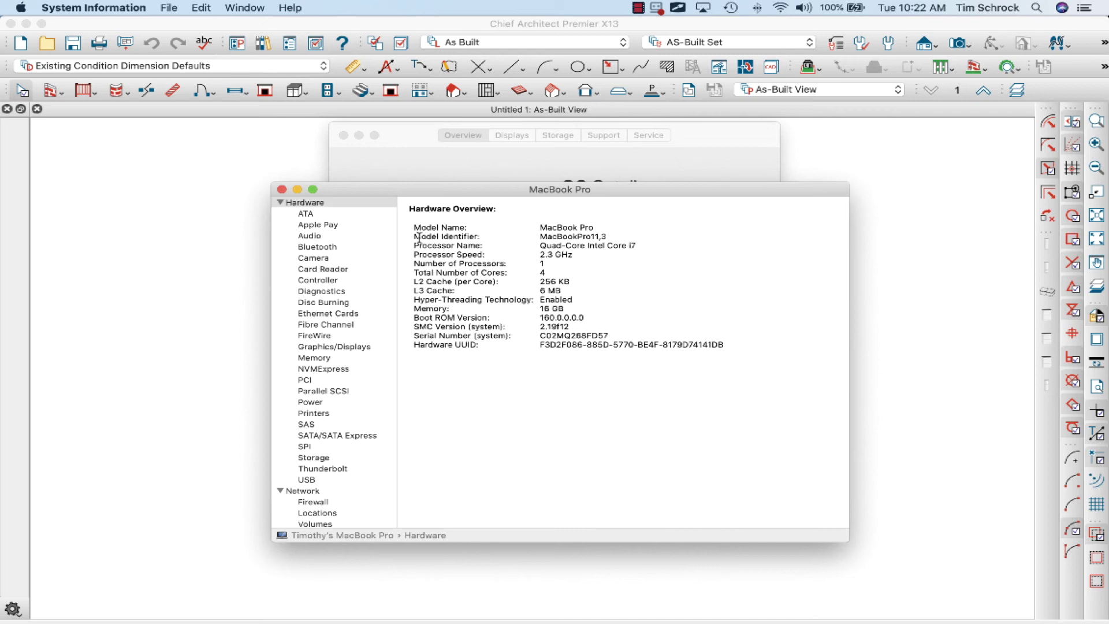
pyautogui.moveTo(419, 238); pyautogui.dragTo(618, 239)
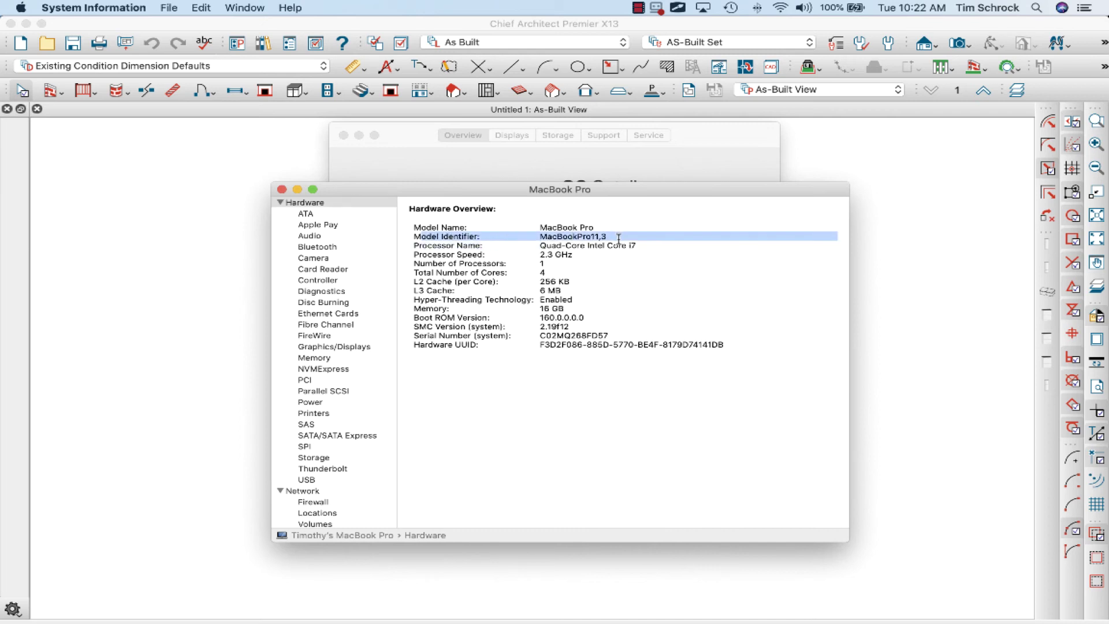
pyautogui.click(621, 238)
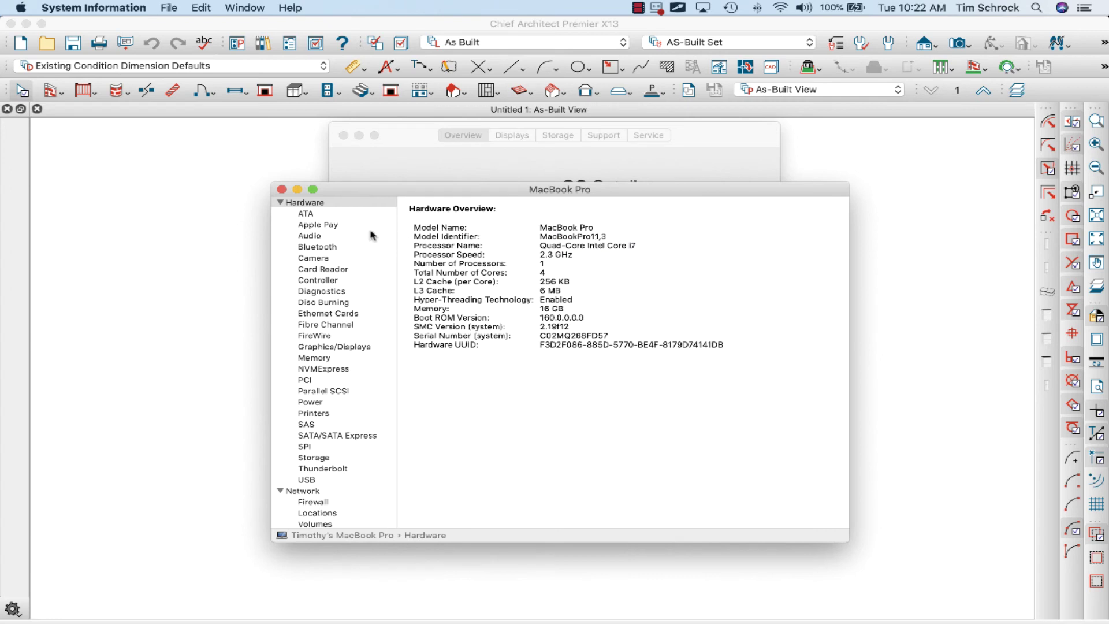
pyautogui.click(331, 349)
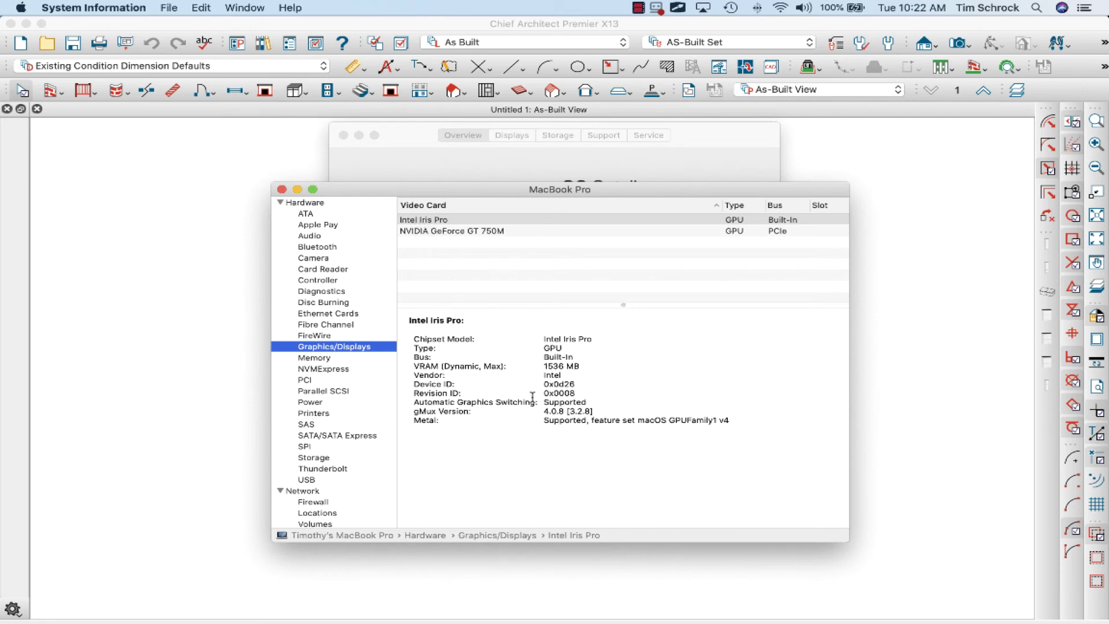
# Step: Compare the Intel Iris Pro and NVIDIA GeForce GT 750M details, highlighting Metal GPUFamily1 v4
pyautogui.click(425, 233)
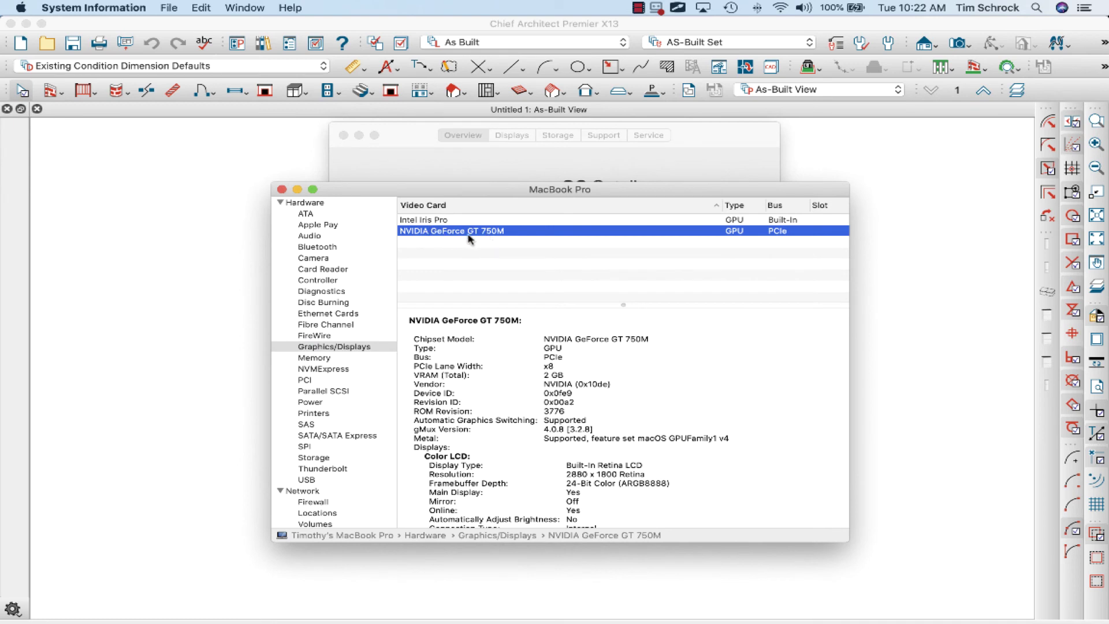
pyautogui.click(442, 221)
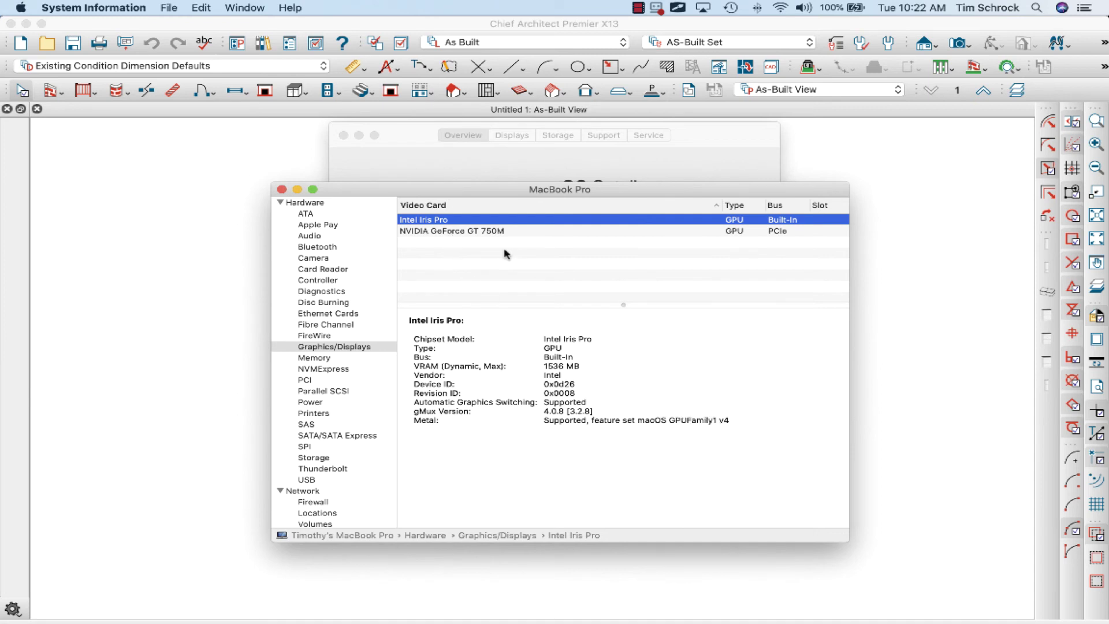
pyautogui.click(493, 231)
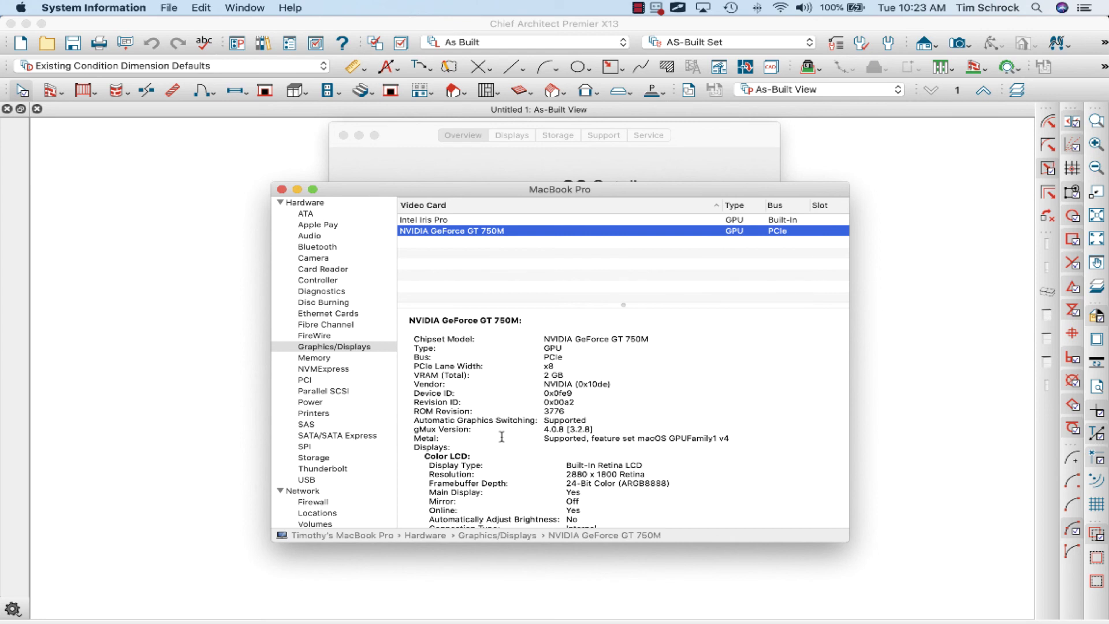
pyautogui.moveTo(560, 437); pyautogui.dragTo(600, 437)
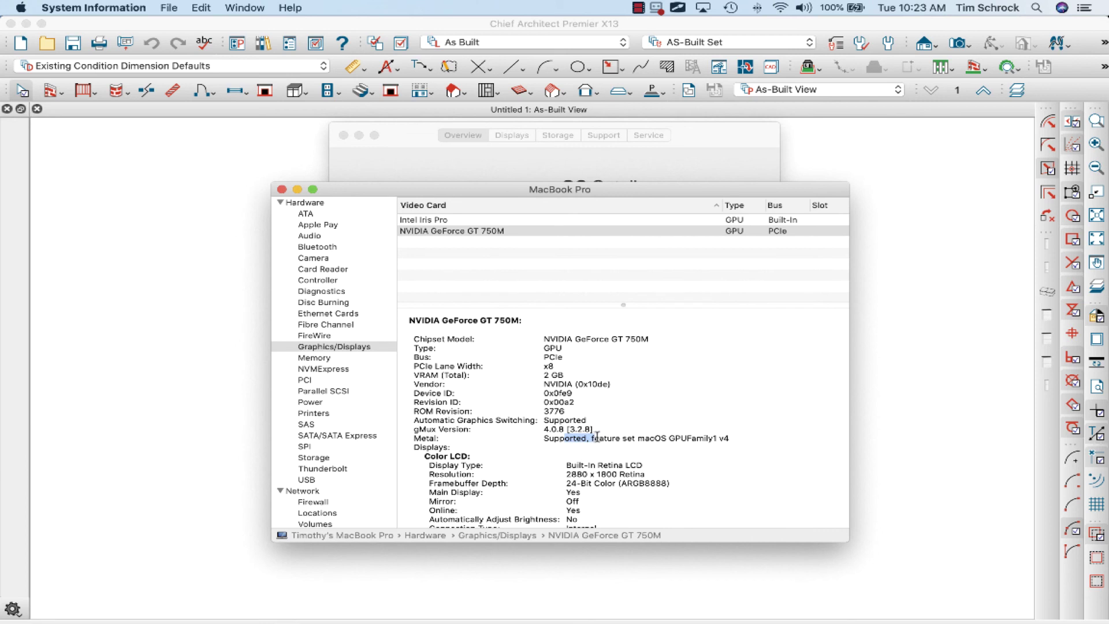
pyautogui.click(610, 438)
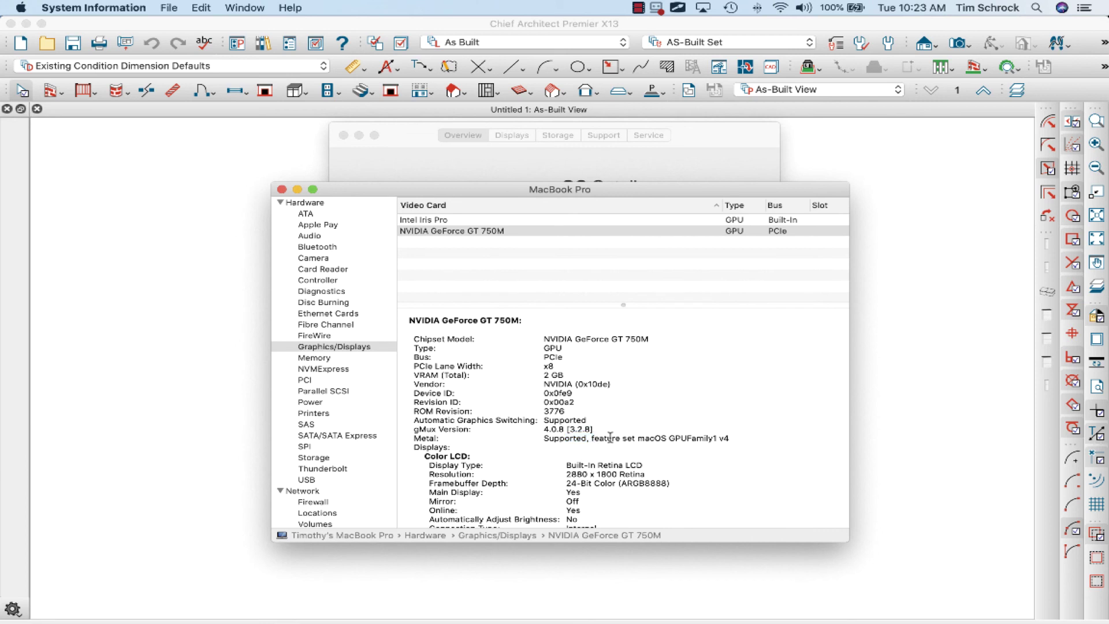